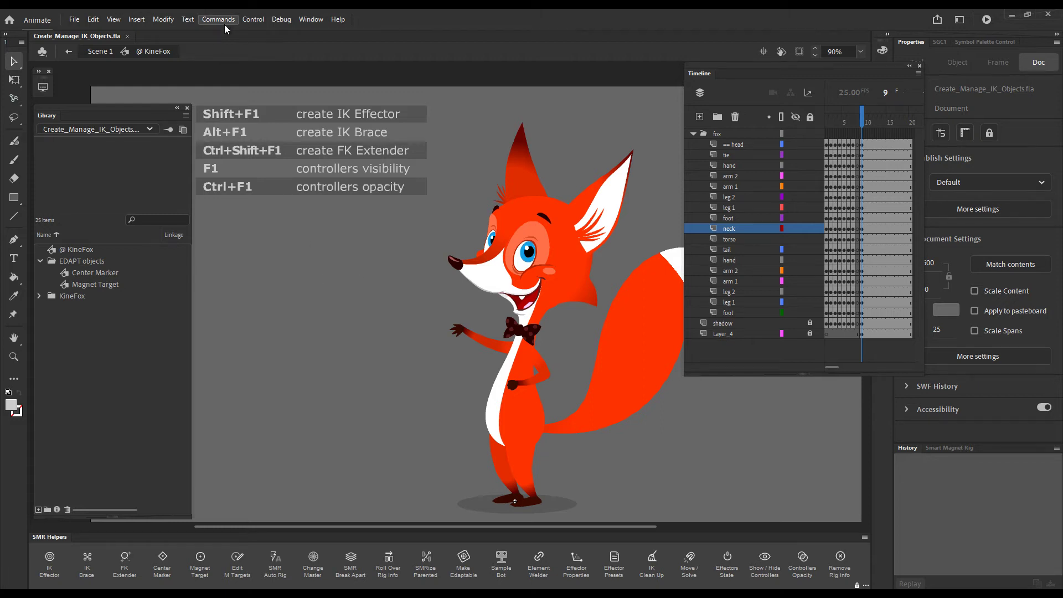
Step: Run Create and Manage IK Objects, select the fox's neck, and toggle its outline view
{"action": "left_click", "coordinate": [225, 20]}
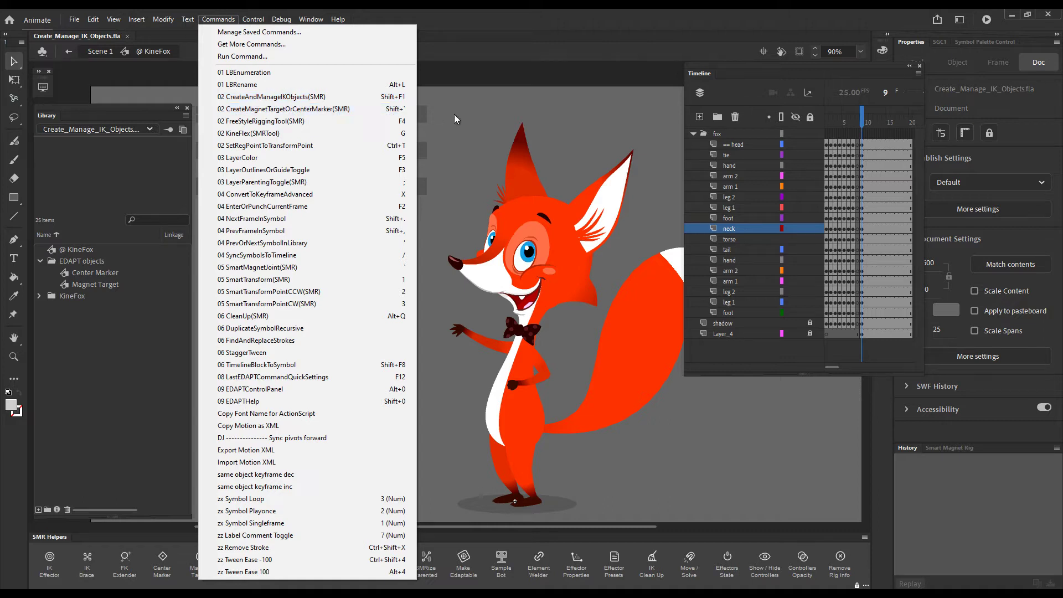
{"action": "left_click", "coordinate": [354, 96]}
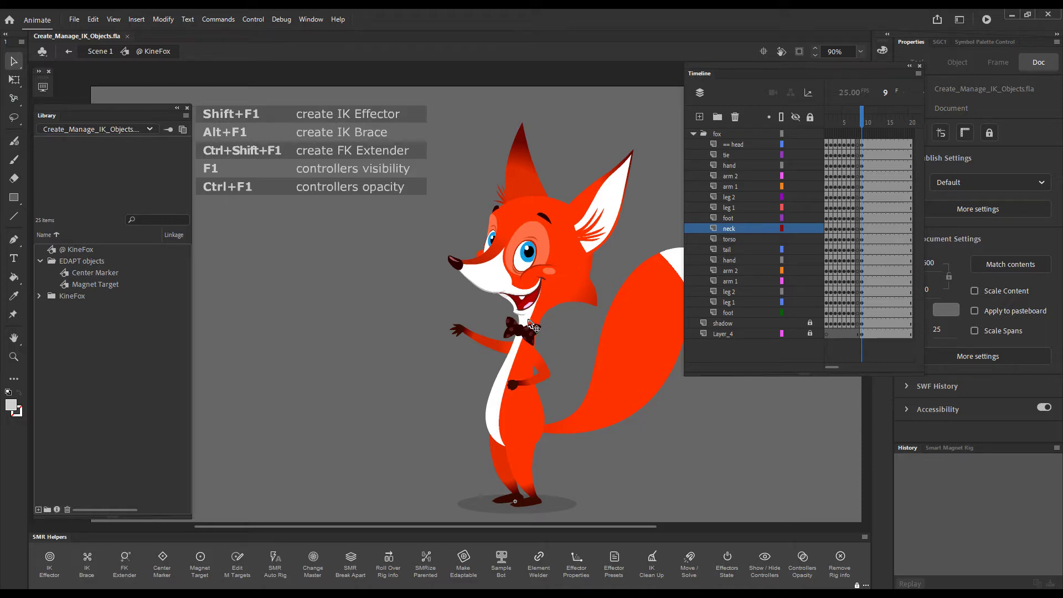
{"action": "key", "text": "m"}
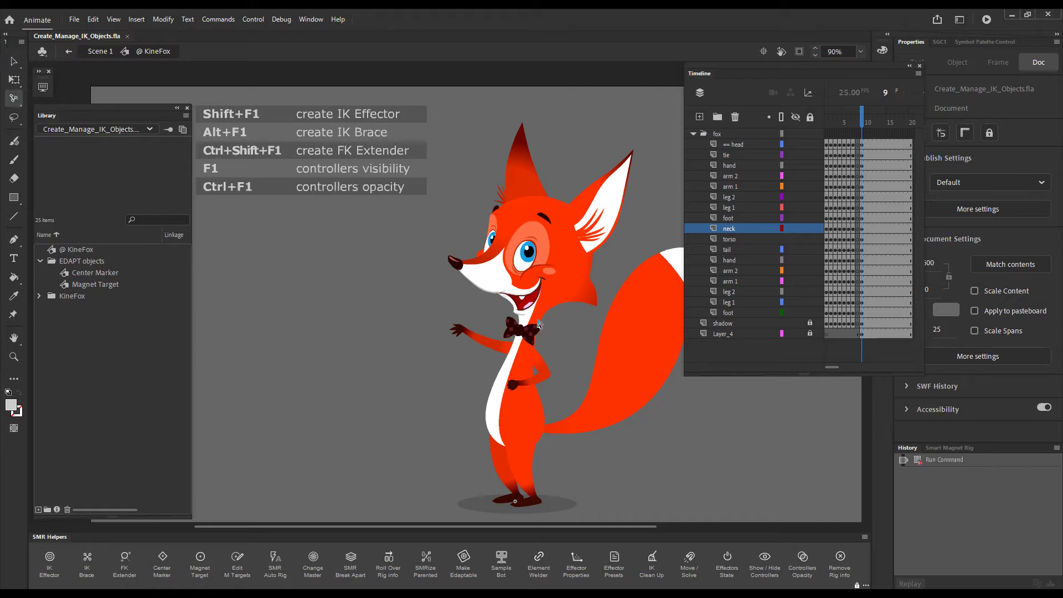
{"action": "left_click", "coordinate": [537, 325]}
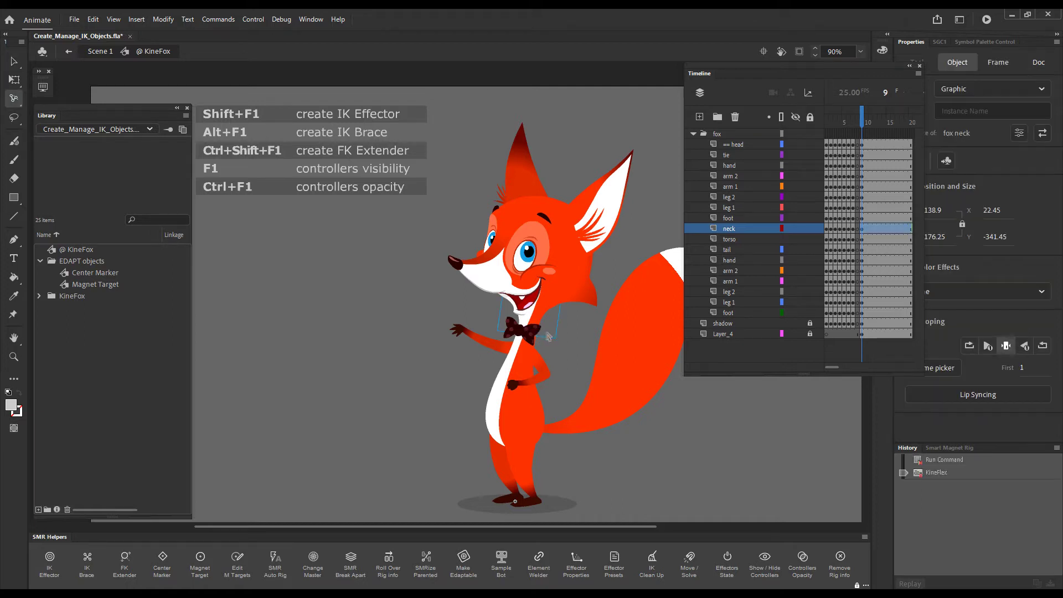
{"action": "key", "text": "F3"}
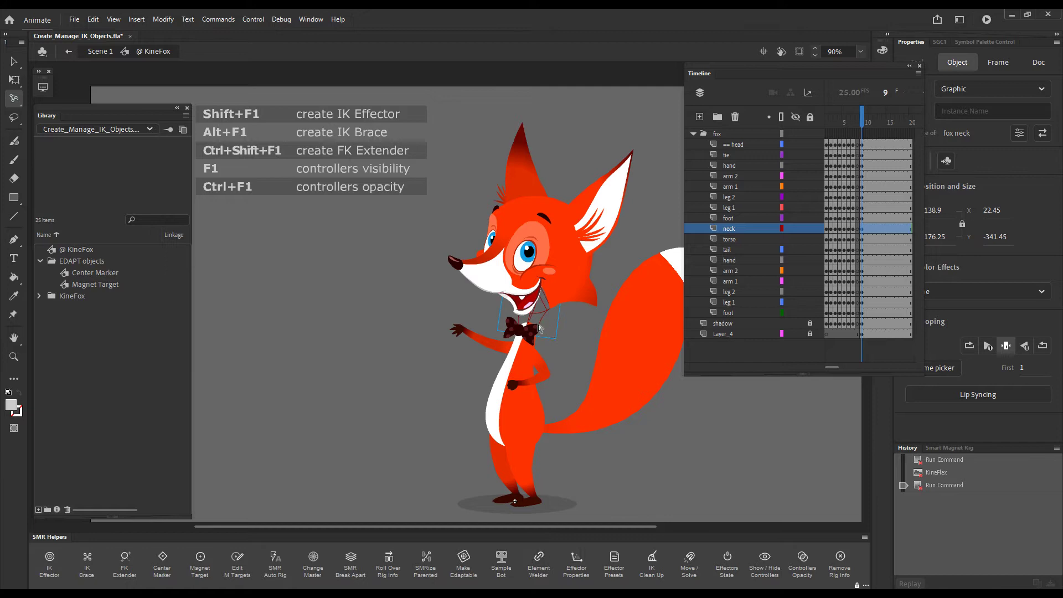
{"action": "key", "text": "F3"}
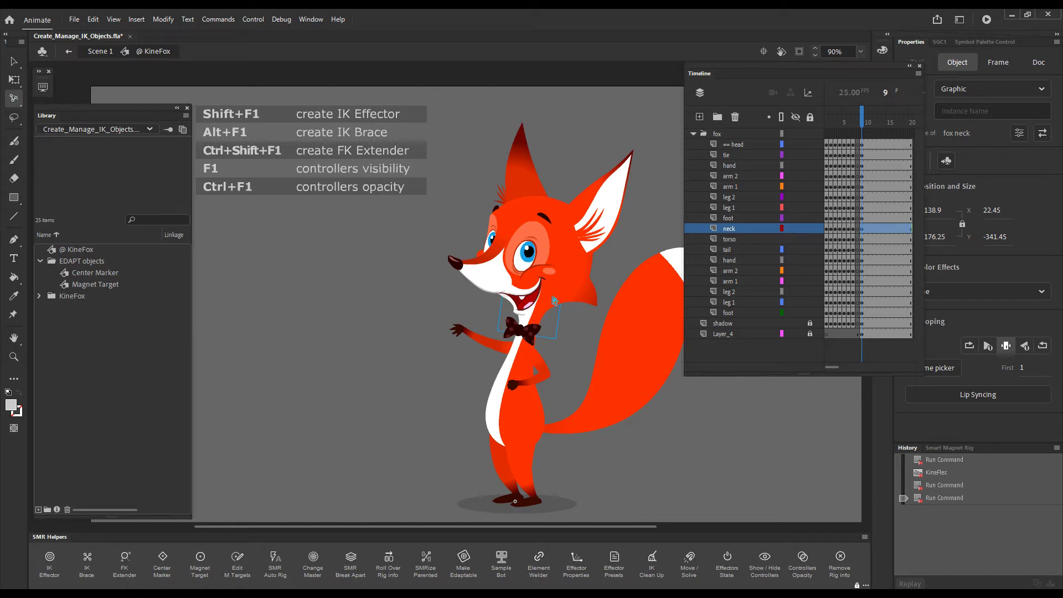
Step: Bend the neck to tilt the fox's head into a new pose, then reselect the fox neck symbol
{"action": "left_click_drag", "start_coordinate": [555, 299], "coordinate": [576, 289]}
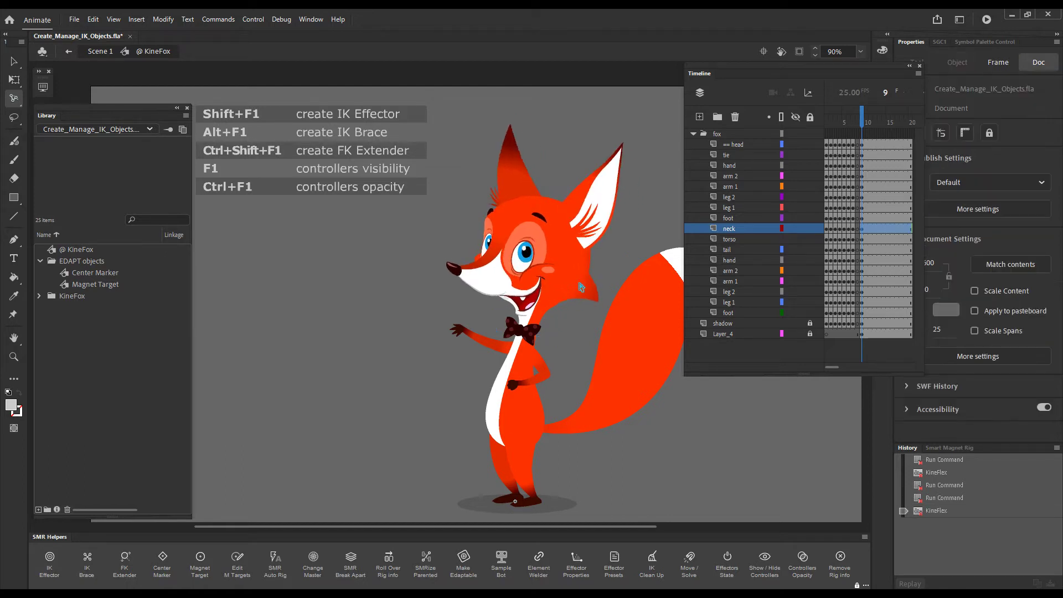
{"action": "left_click_drag", "start_coordinate": [542, 322], "coordinate": [541, 314]}
{"action": "left_click", "coordinate": [543, 312]}
{"action": "left_click_drag", "start_coordinate": [586, 296], "coordinate": [570, 301]}
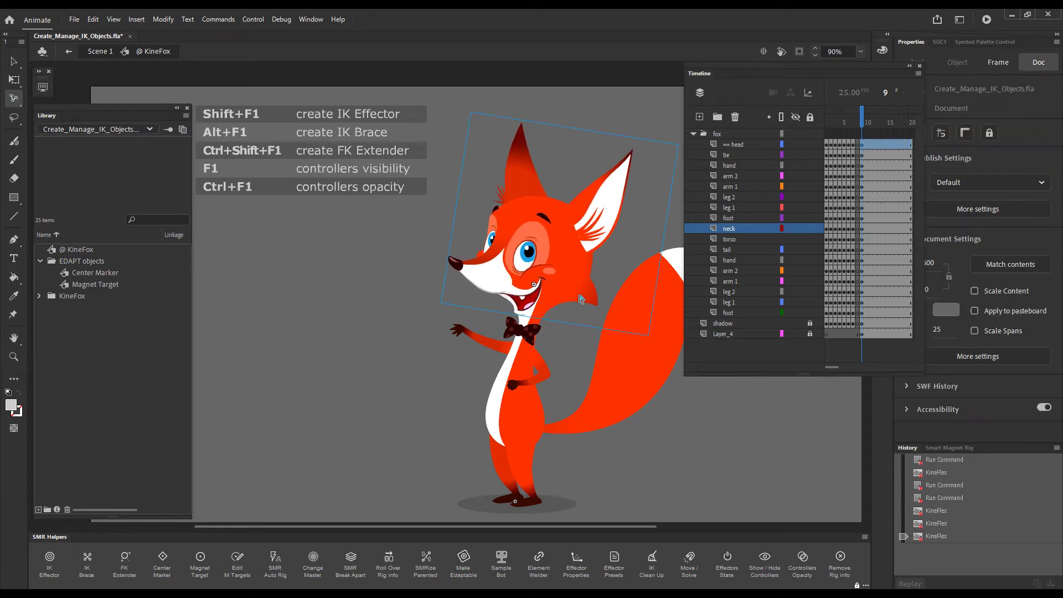
{"action": "left_click", "coordinate": [542, 315]}
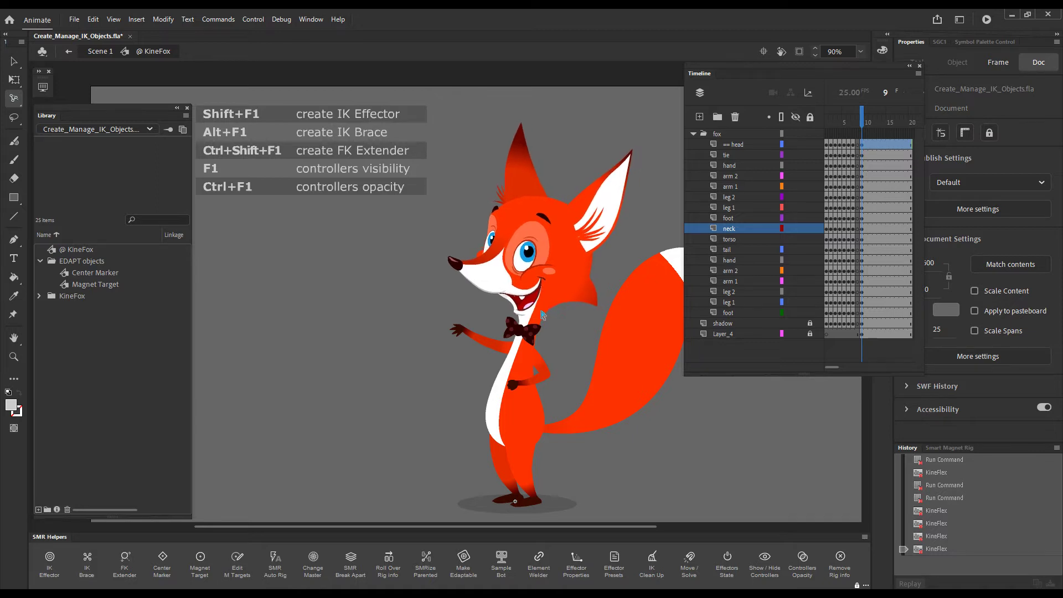
{"action": "key", "text": "alt"}
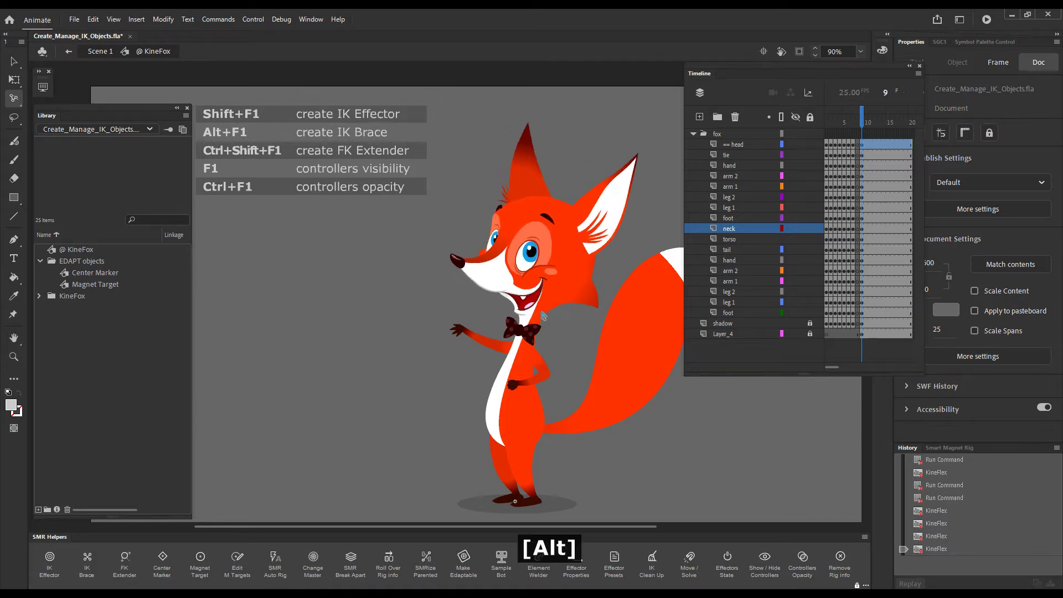
{"action": "left_click", "coordinate": [543, 315]}
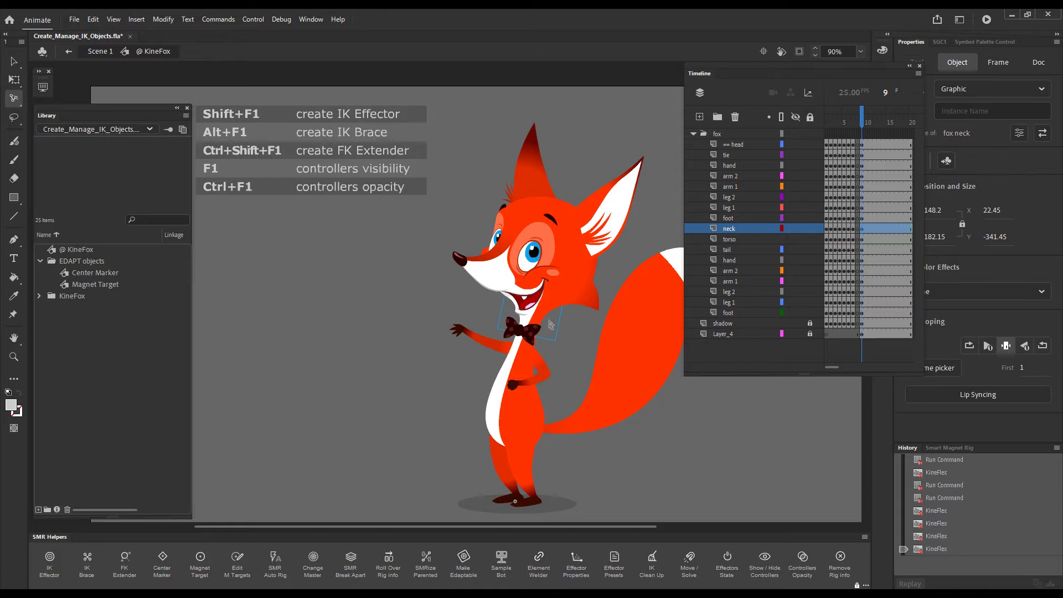
Step: Edit the fox neck symbol in place and add an FK Extender controller on the head
{"action": "key", "text": "F2"}
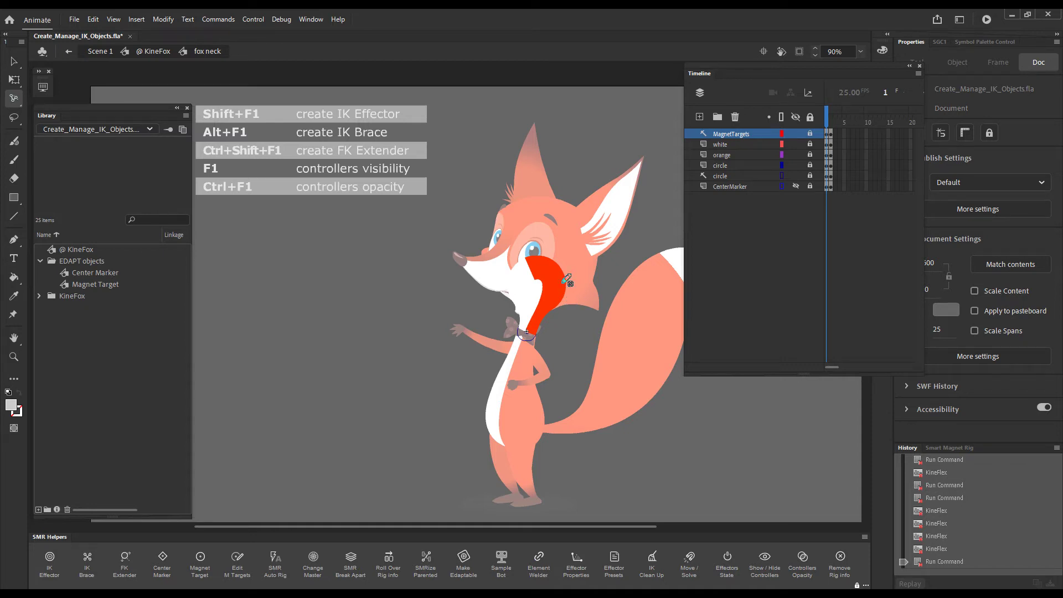
{"action": "key", "text": "ctrl+shift"}
{"action": "key", "text": "ctrl+shift+F1"}
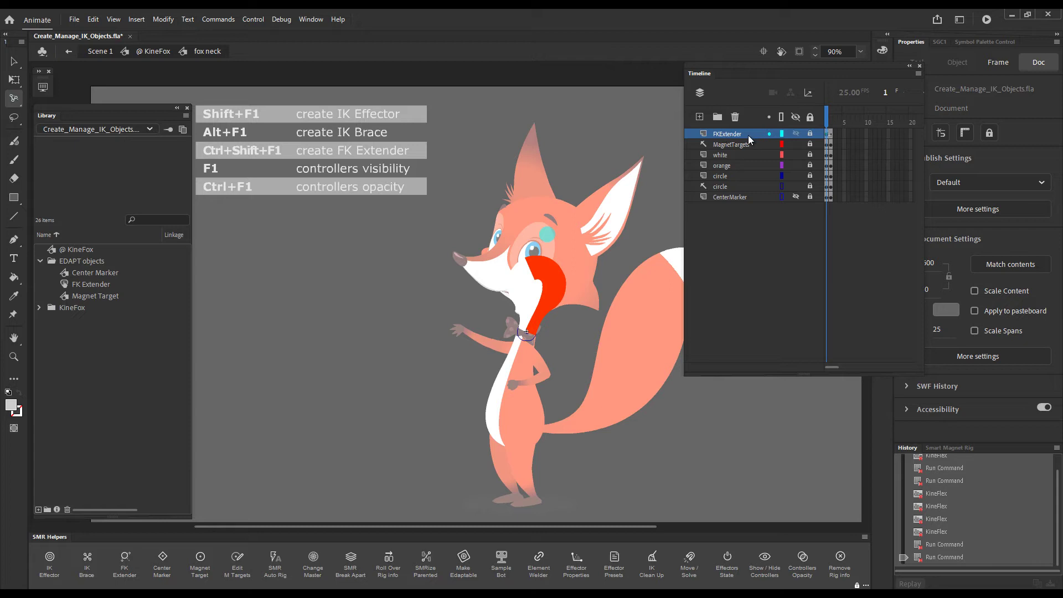
Step: Unlock the FKExtender layer, move the controller from the eye to above the head, and relock it
{"action": "left_click", "coordinate": [810, 135]}
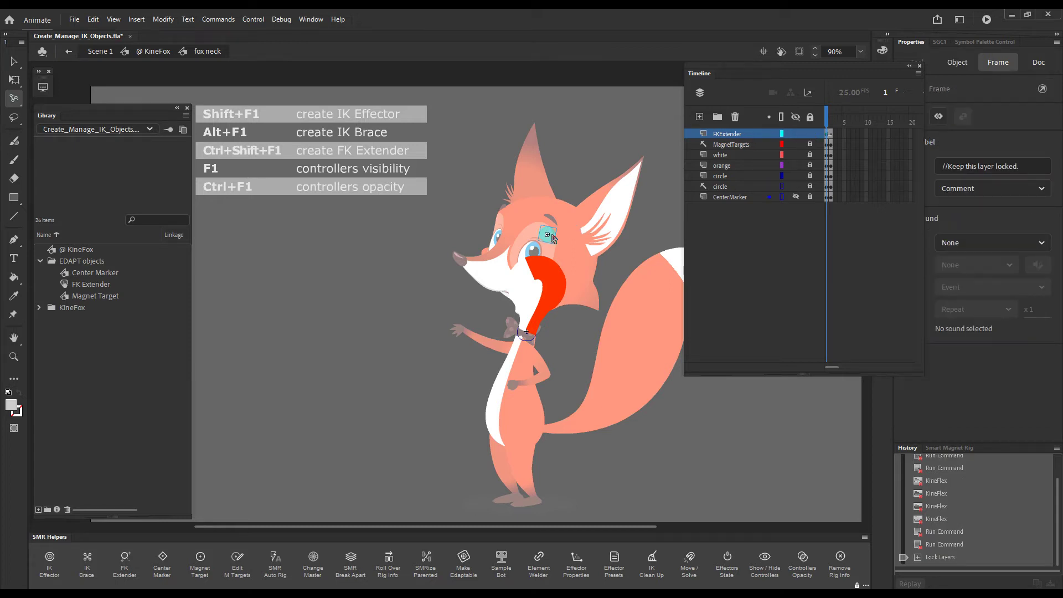
{"action": "left_click_drag", "start_coordinate": [552, 237], "coordinate": [580, 181]}
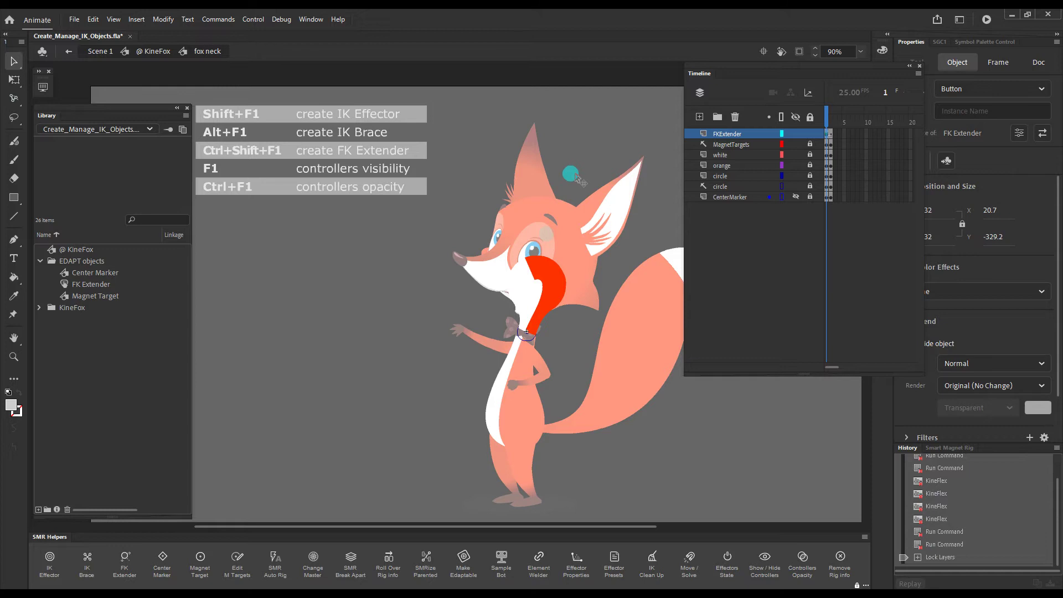
{"action": "left_click", "coordinate": [809, 135]}
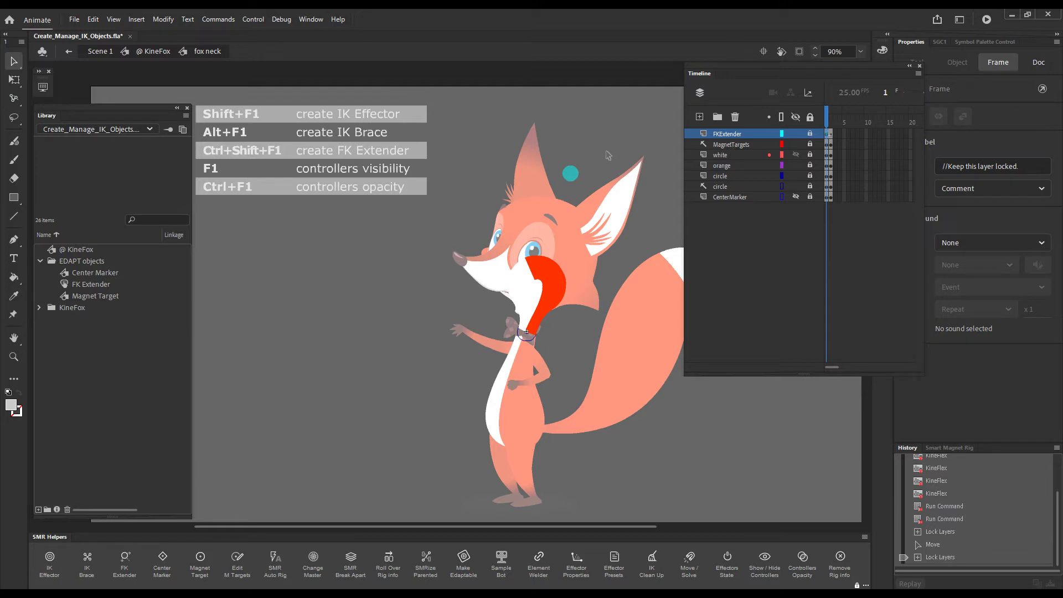
Step: Exit the fox neck symbol back to the KineFox symbol level
{"action": "left_click", "coordinate": [609, 156]}
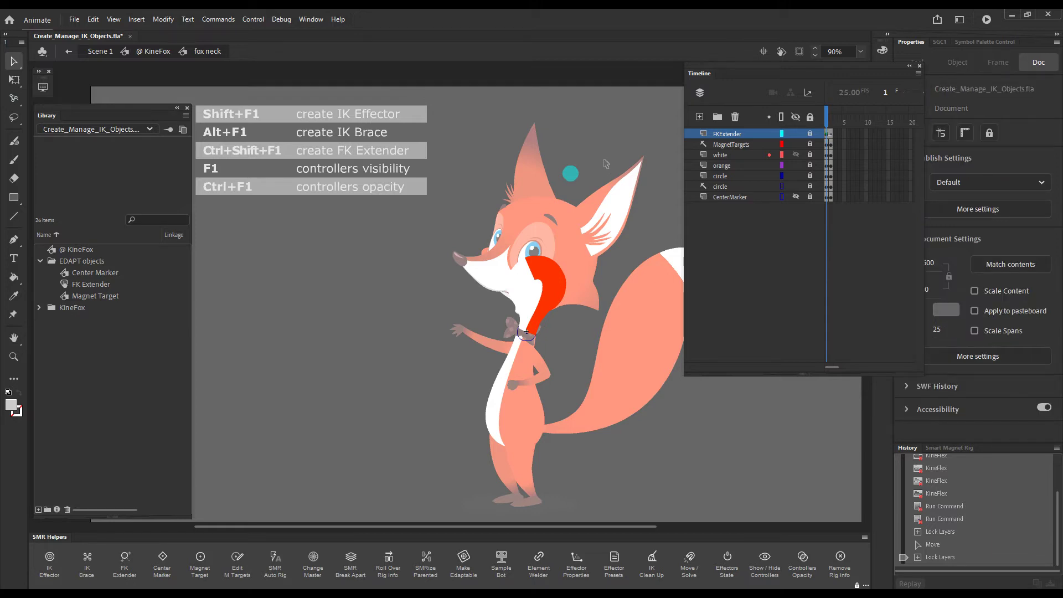
{"action": "double_click", "coordinate": [606, 164]}
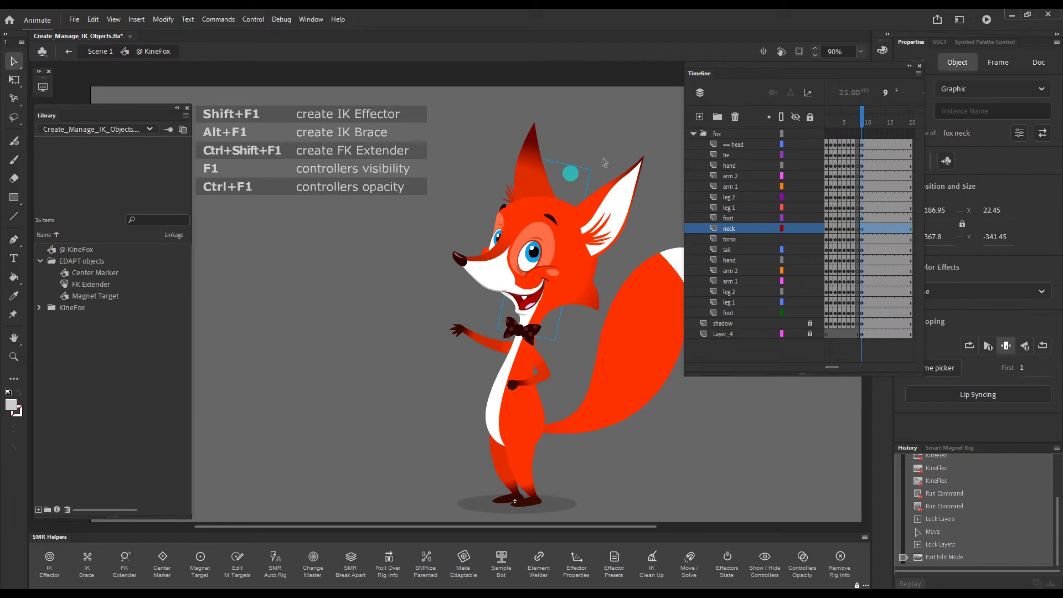
{"action": "left_click", "coordinate": [602, 159]}
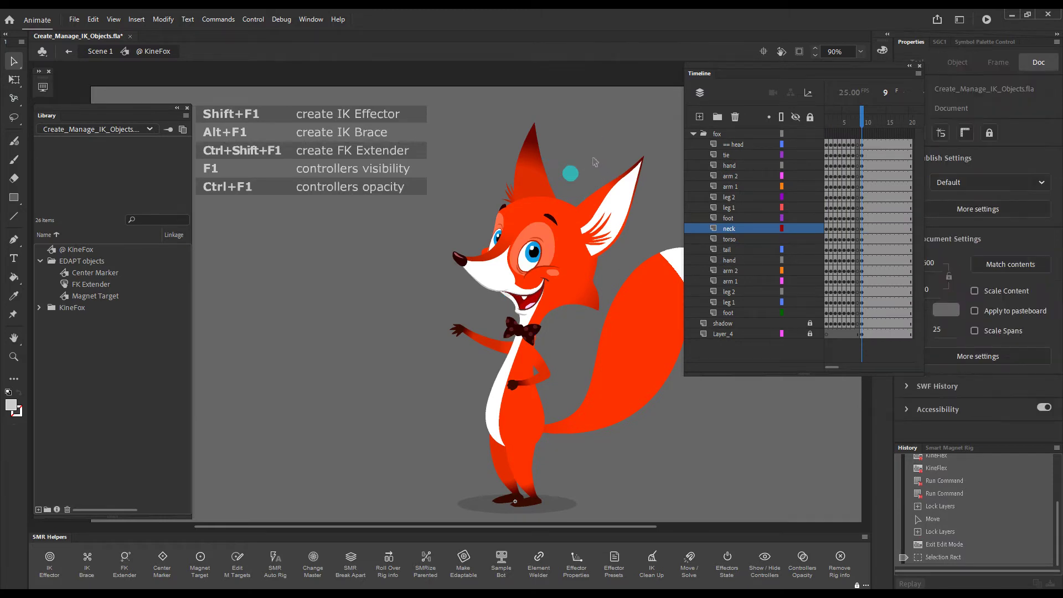
Step: With the posing tool, tilt the fox's head up and further to the left
{"action": "key", "text": "m"}
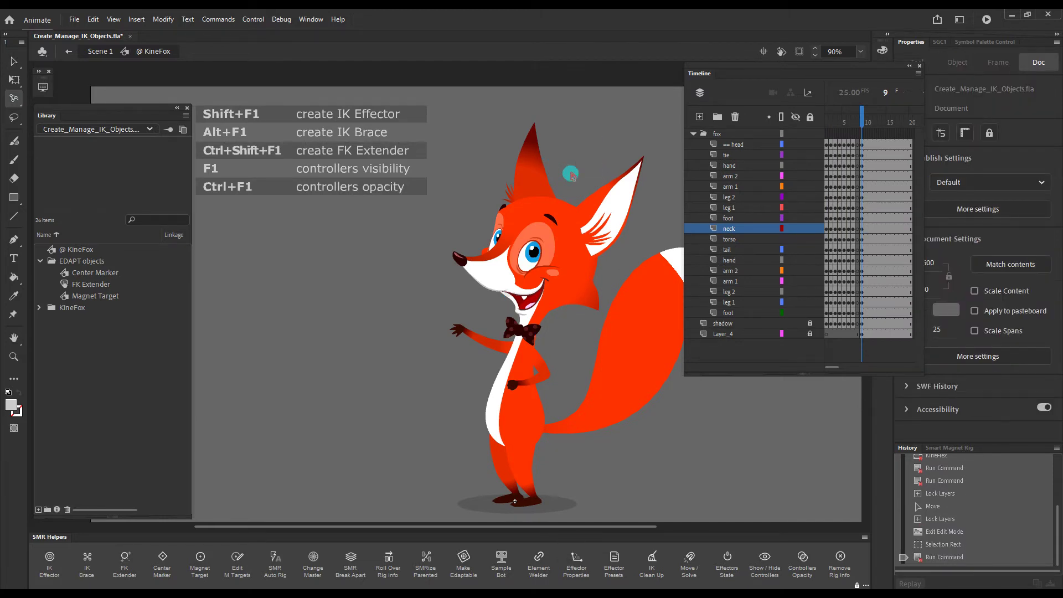
{"action": "key", "text": "alt"}
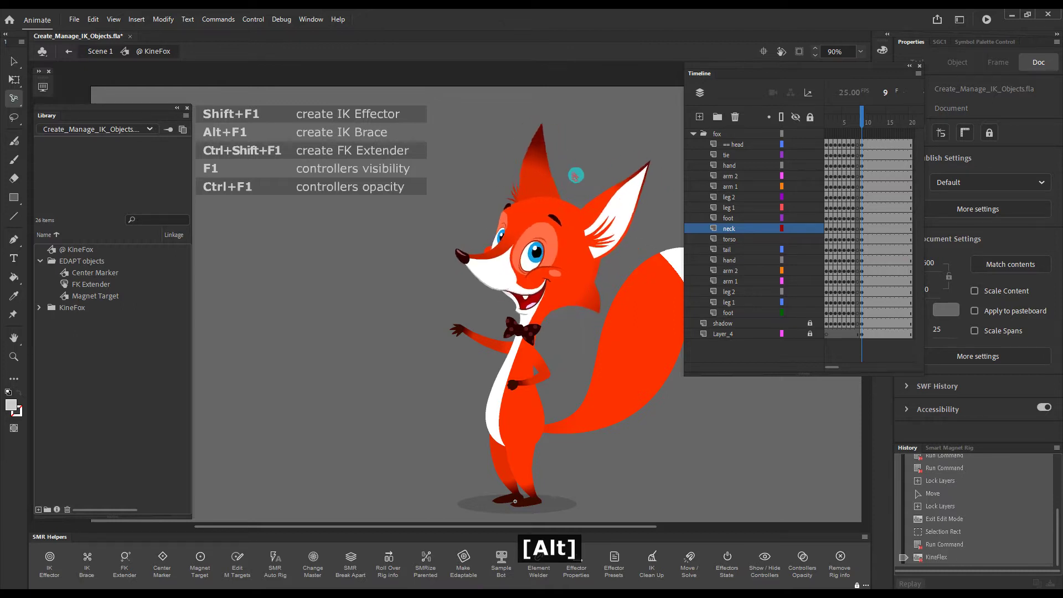
{"action": "mouse_move", "coordinate": [582, 178]}
{"action": "left_mouse_down"}
{"action": "mouse_move", "coordinate": [569, 166]}
{"action": "mouse_move", "coordinate": [579, 178]}
{"action": "left_mouse_up"}
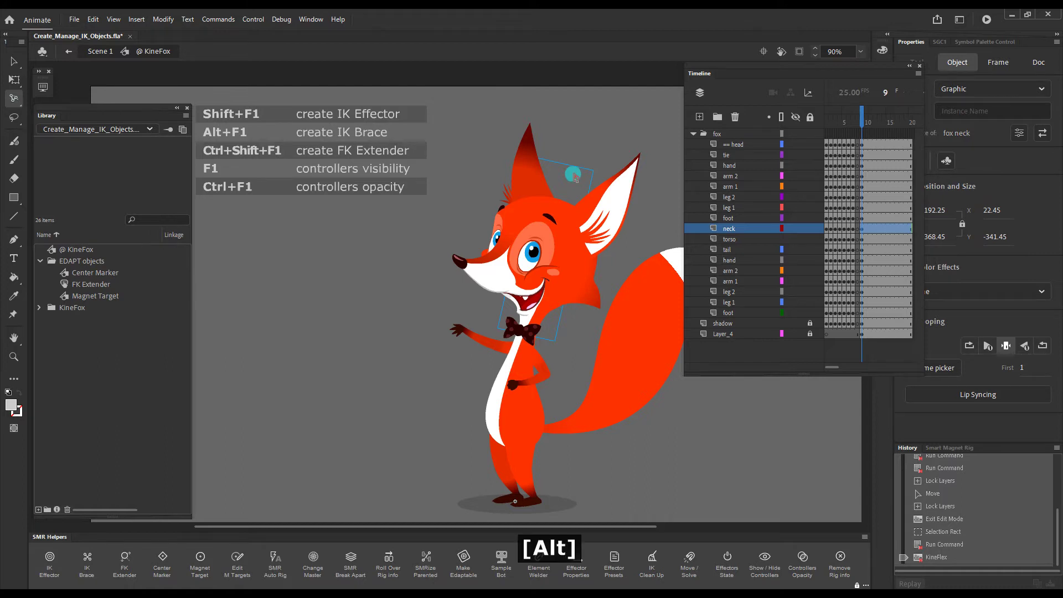
{"action": "left_click_drag", "start_coordinate": [576, 176], "coordinate": [546, 169]}
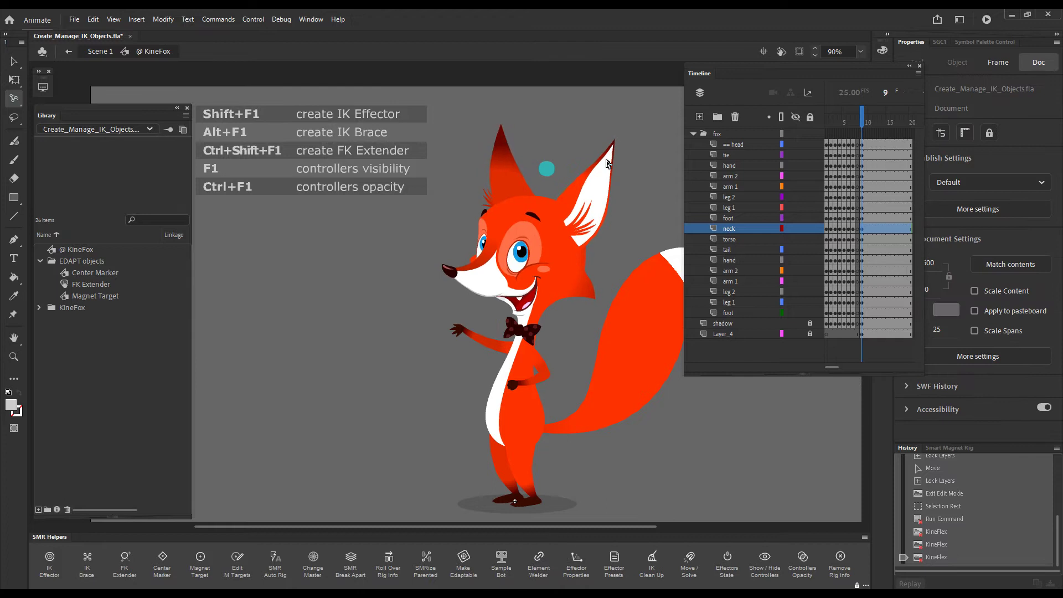
{"action": "left_click_drag", "start_coordinate": [607, 160], "coordinate": [610, 163]}
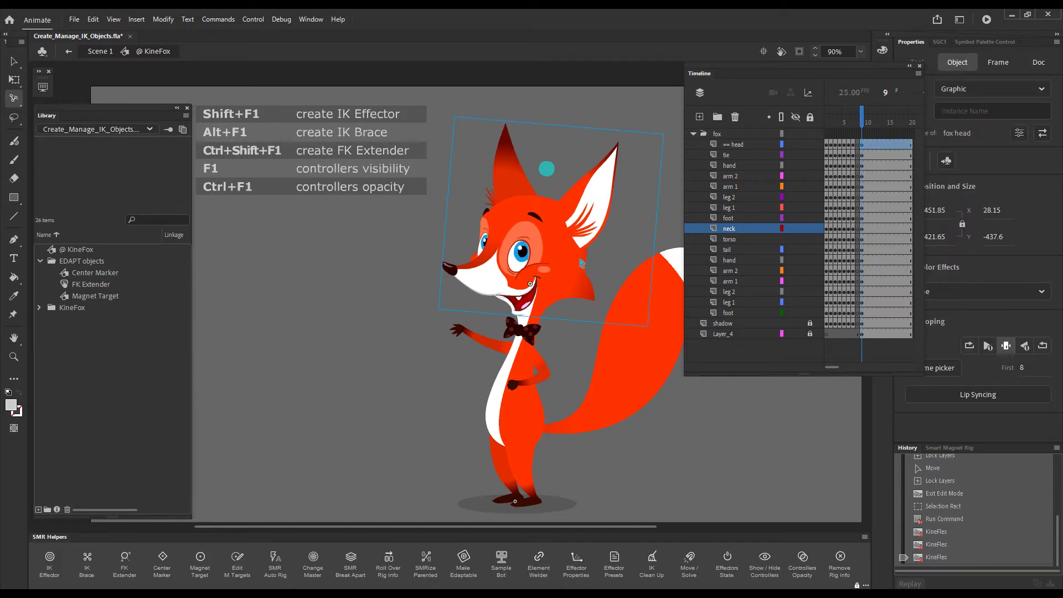
{"action": "left_click", "coordinate": [565, 158]}
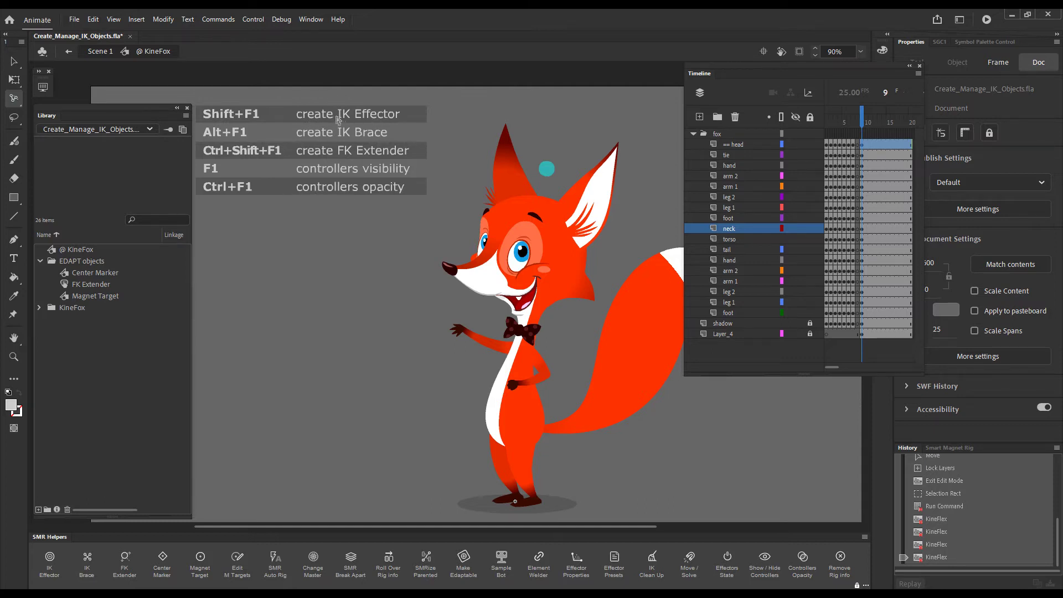
Step: Create an IK Effector on the stage beside the fox, on a new SMR_Controllers layer
{"action": "left_click", "coordinate": [334, 269]}
{"action": "key", "text": "v"}
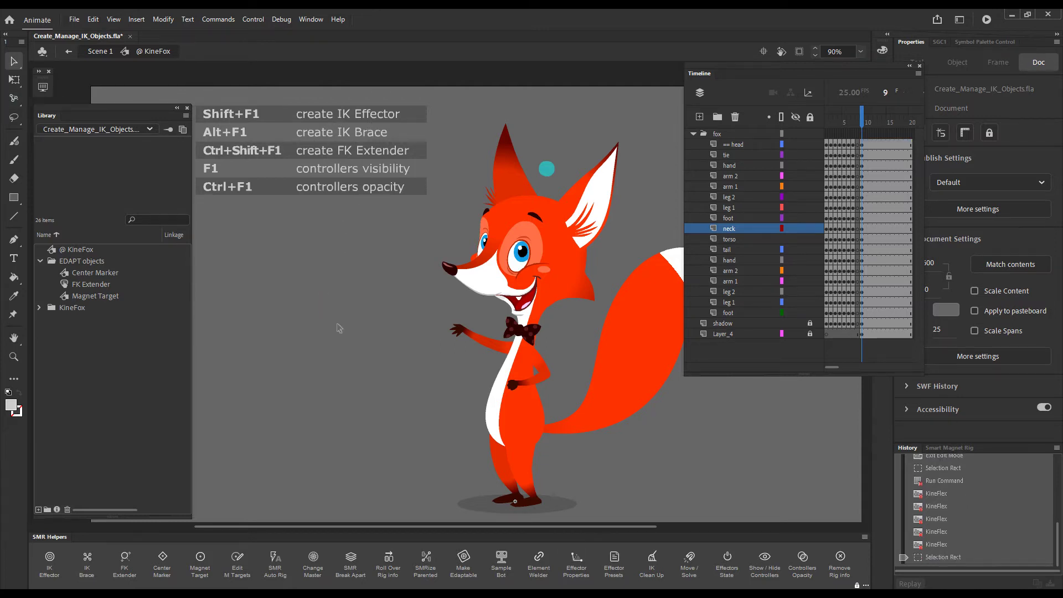
{"action": "left_click", "coordinate": [58, 561]}
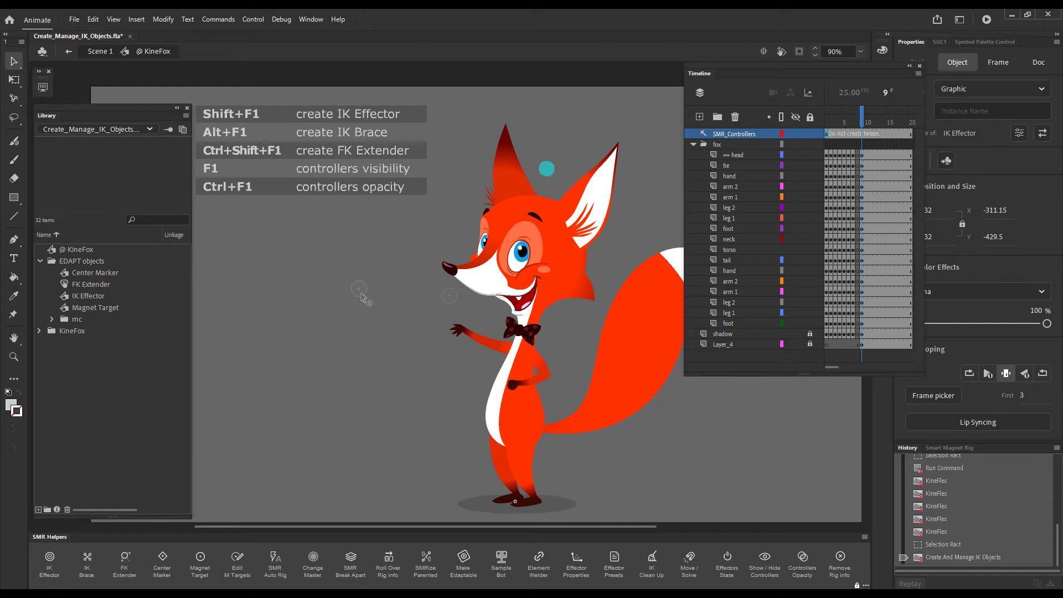
{"action": "left_click", "coordinate": [387, 285]}
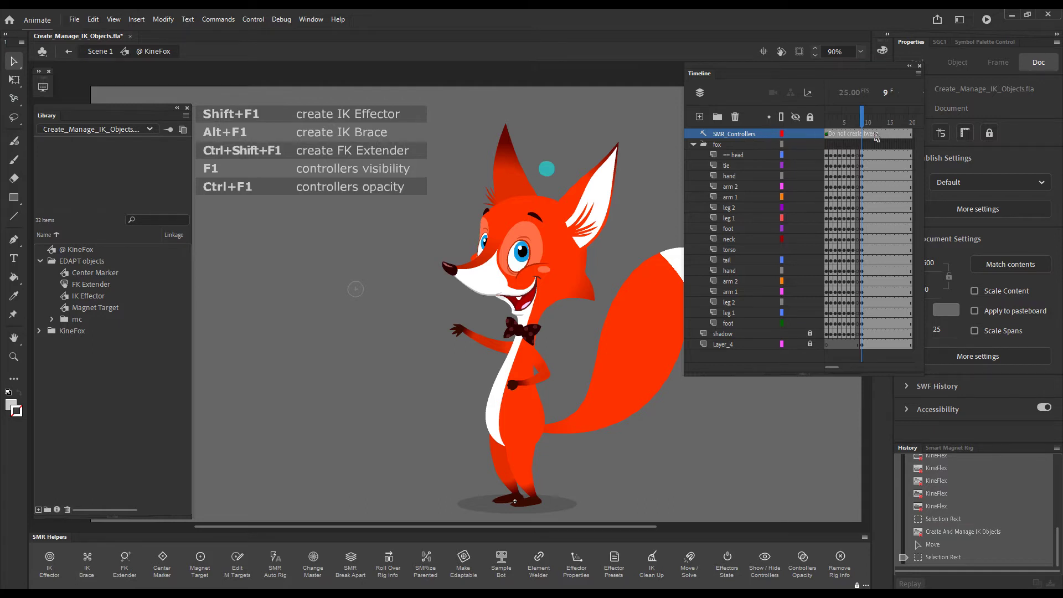
Step: Select the IK Effector library item and collapse the EDAPT objects folder
{"action": "left_click", "coordinate": [95, 297]}
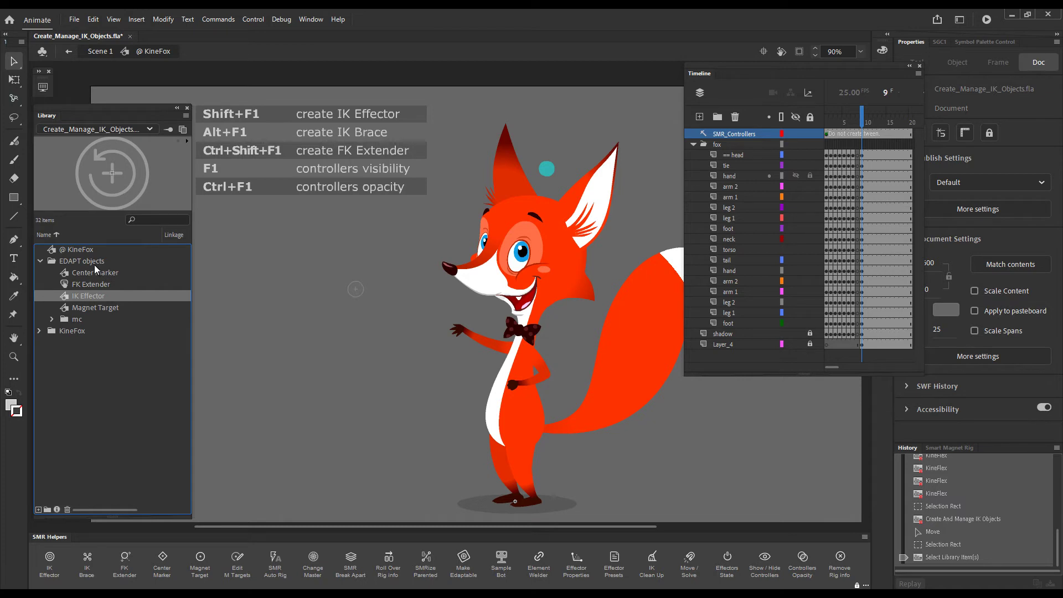
{"action": "left_click", "coordinate": [40, 262]}
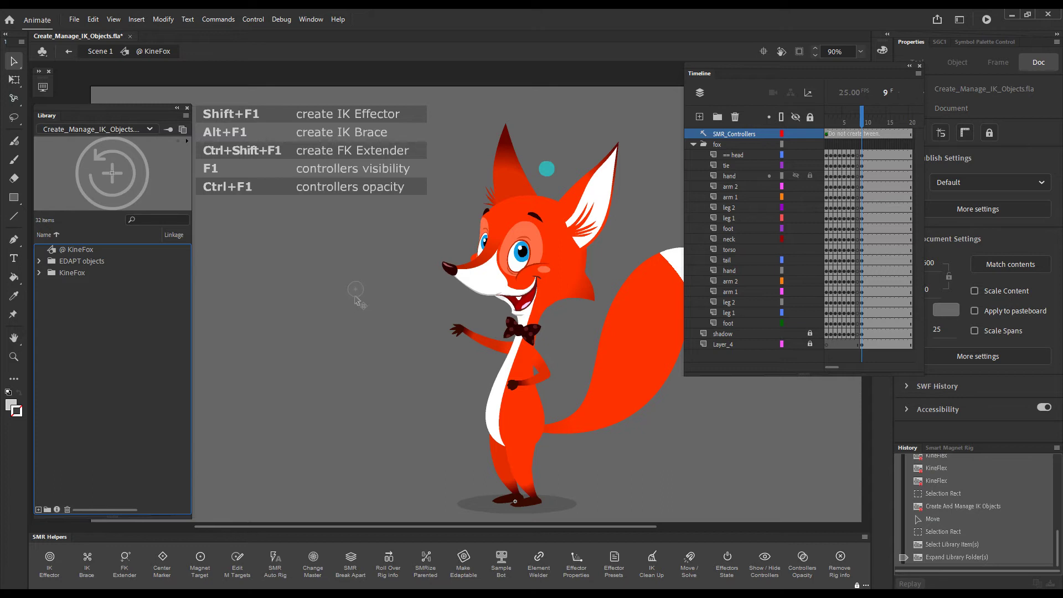
Step: Delete the stray IK effector from the stage
{"action": "key", "text": "g"}
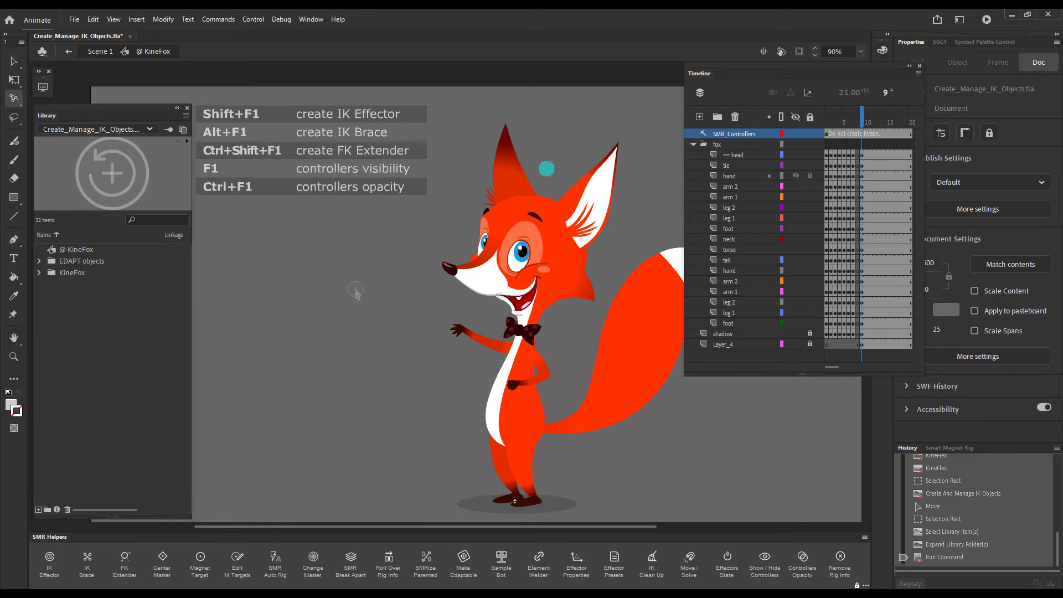
{"action": "left_click_drag", "start_coordinate": [355, 289], "coordinate": [319, 296]}
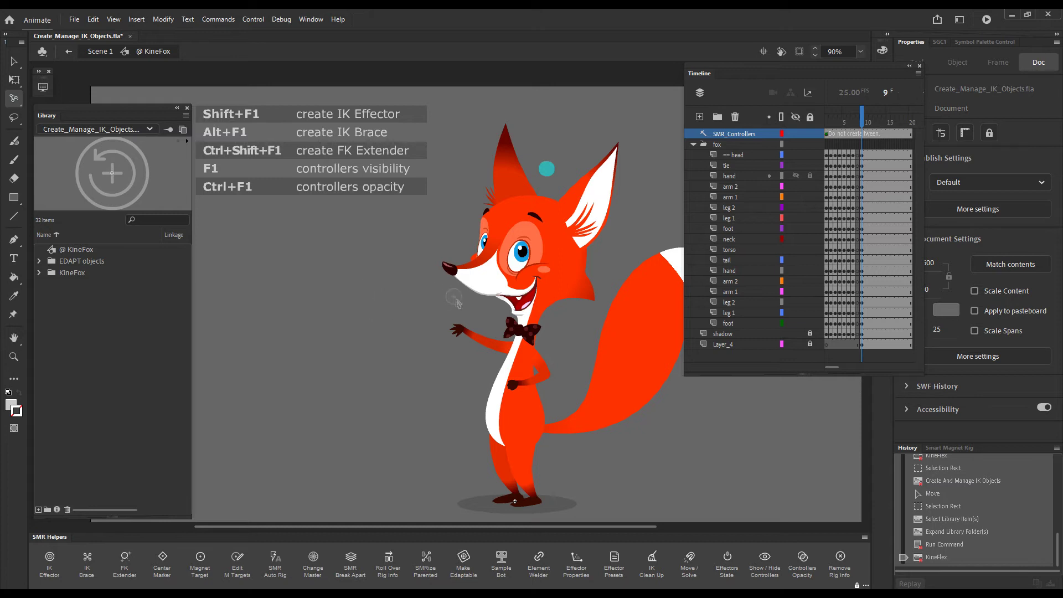
{"action": "left_click", "coordinate": [407, 314]}
{"action": "left_click", "coordinate": [408, 315], "text": "shift"}
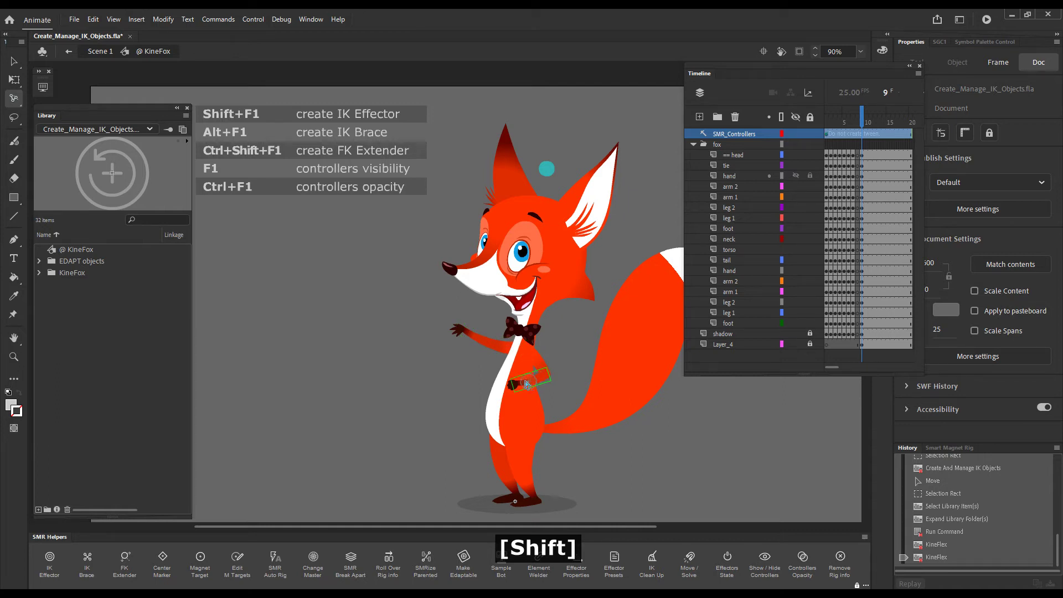
Step: Swing the forearm up into a wave and snap a resized IK effector onto the raised paw
{"action": "left_click_drag", "start_coordinate": [525, 383], "coordinate": [472, 336]}
{"action": "key", "text": "shift+F1"}
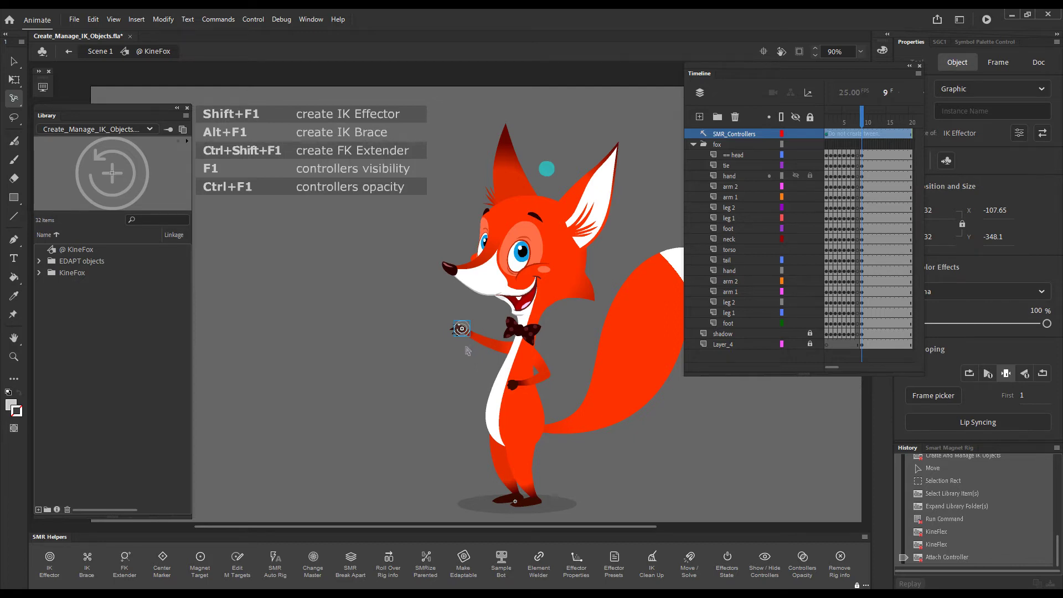
{"action": "key", "text": "h"}
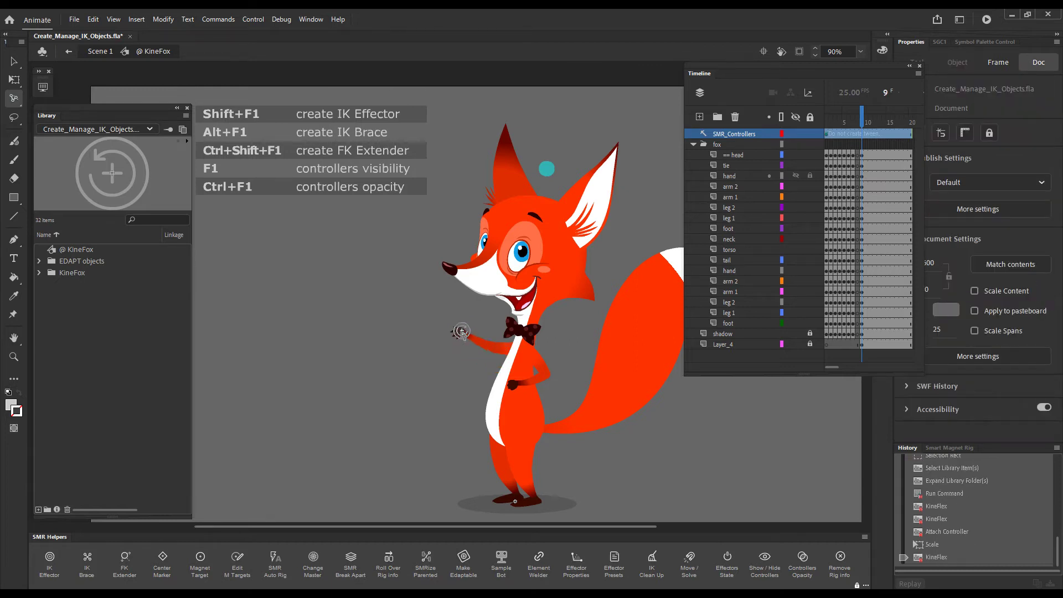
{"action": "left_click_drag", "start_coordinate": [461, 331], "coordinate": [465, 327]}
Step: Detach the effector from the raised paw and attach it squarely onto the fox's hip hand
{"action": "key", "text": "shift"}
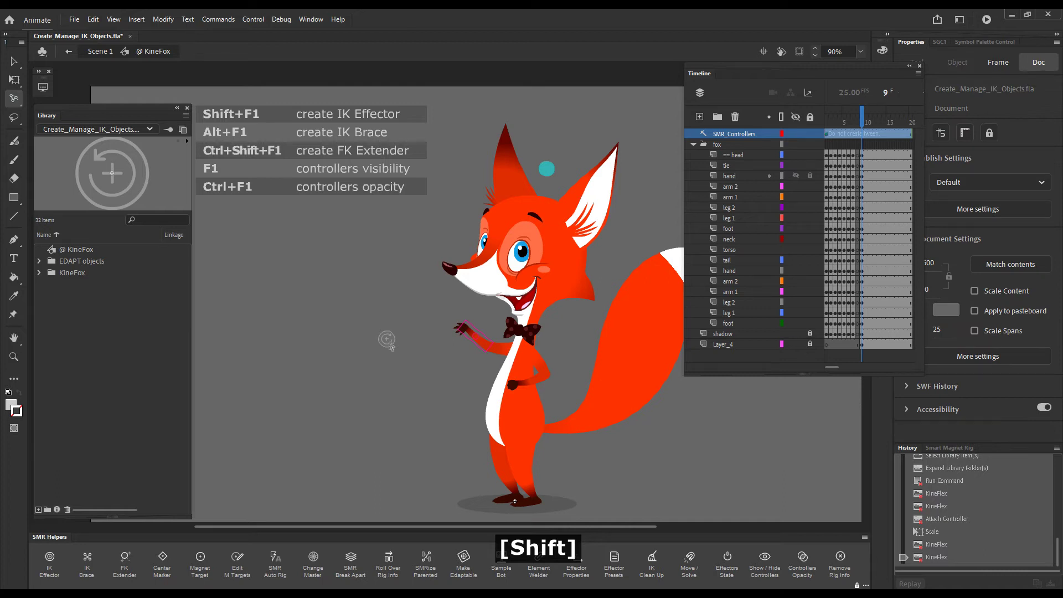
{"action": "left_click", "coordinate": [387, 340], "text": "shift"}
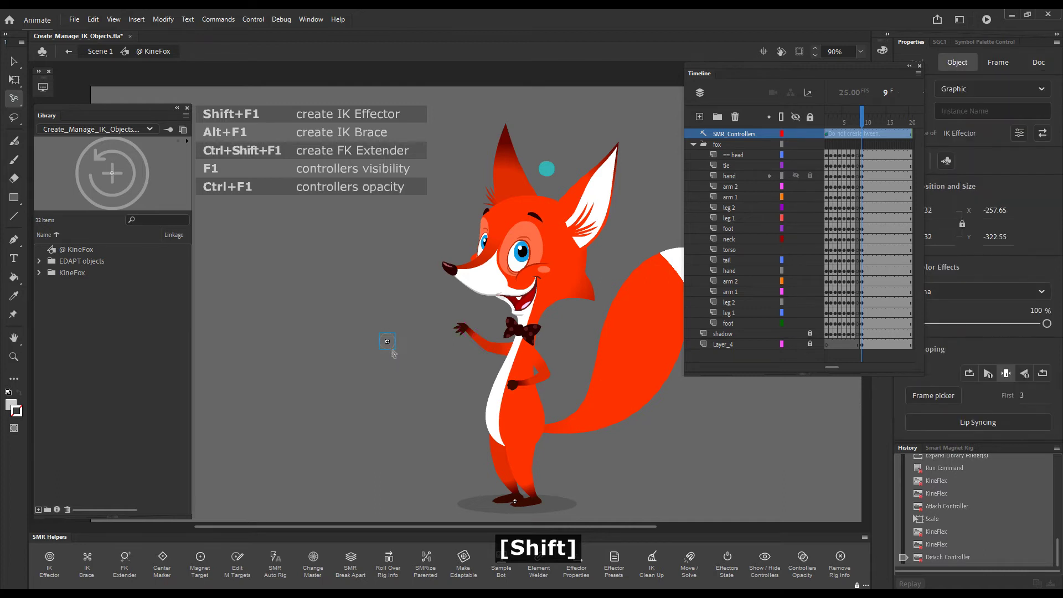
{"action": "left_click_drag", "start_coordinate": [387, 341], "coordinate": [533, 384]}
{"action": "left_click", "coordinate": [535, 386], "text": "shift"}
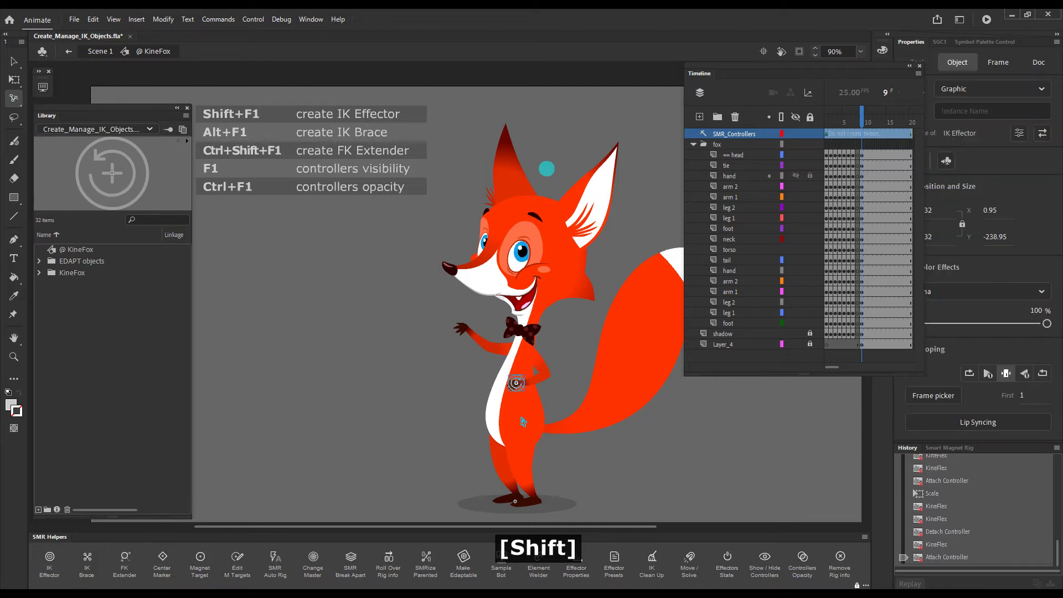
{"action": "left_click_drag", "start_coordinate": [518, 394], "coordinate": [512, 384]}
{"action": "left_click", "coordinate": [509, 380]}
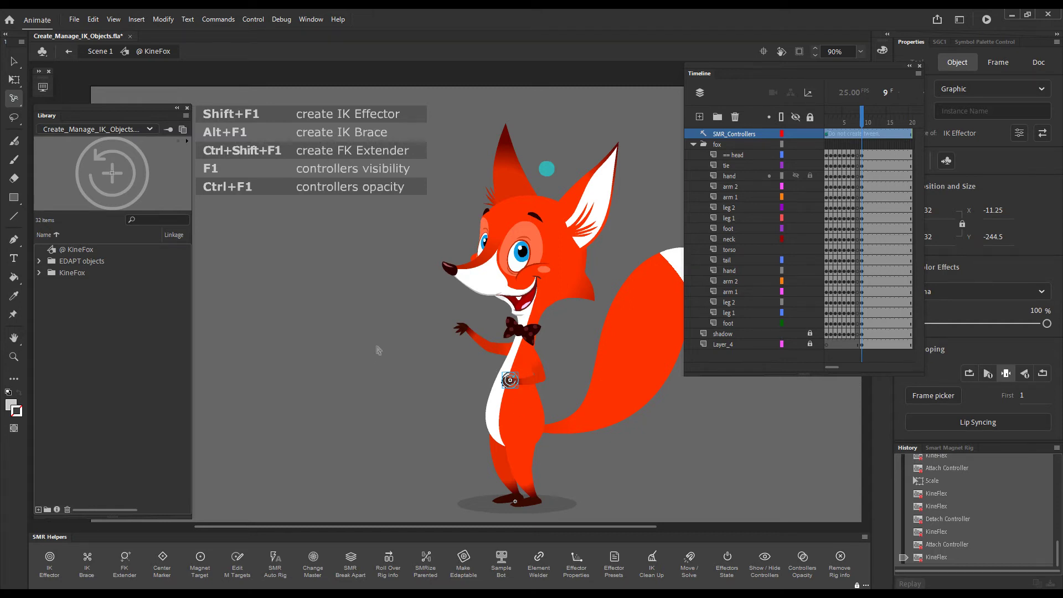
Step: Set IK object colorization to Tint with dark blue #000066 and apply it
{"action": "key", "text": "alt+0"}
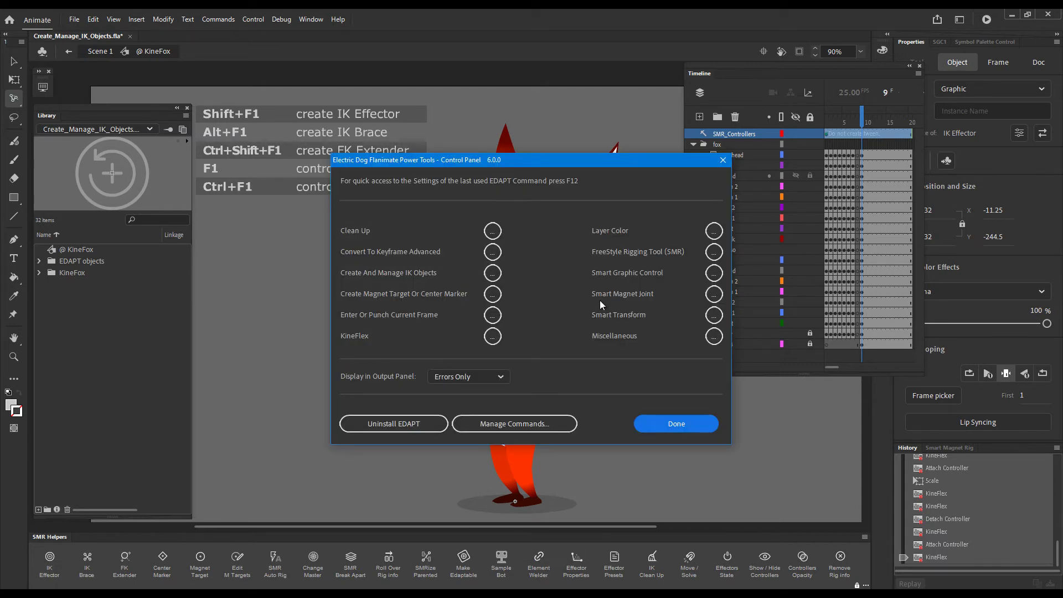
{"action": "left_click", "coordinate": [493, 273]}
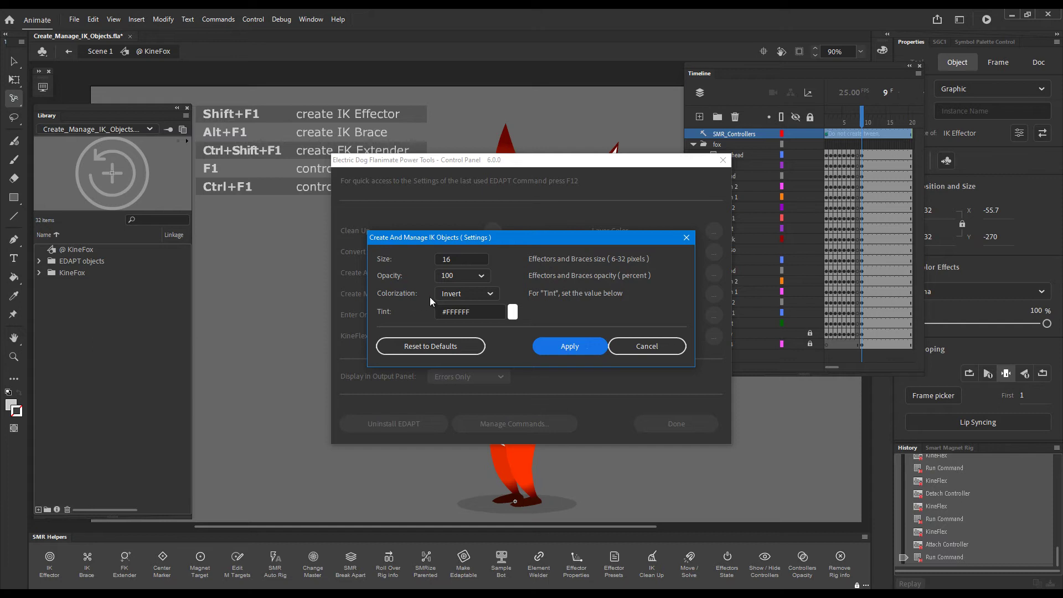
{"action": "left_click", "coordinate": [490, 294]}
{"action": "left_click", "coordinate": [469, 330]}
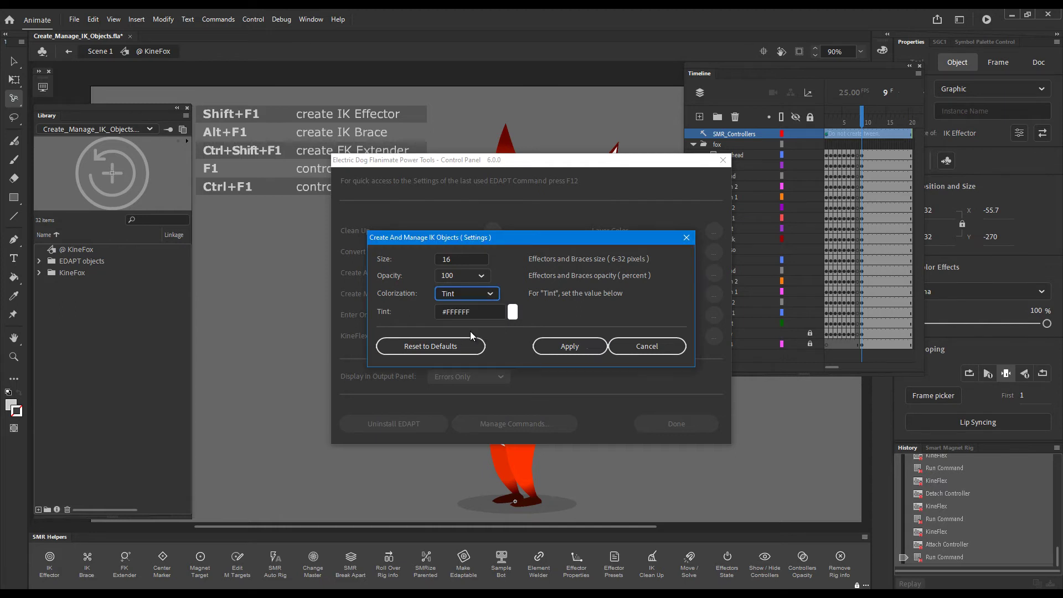
{"action": "left_click", "coordinate": [513, 314]}
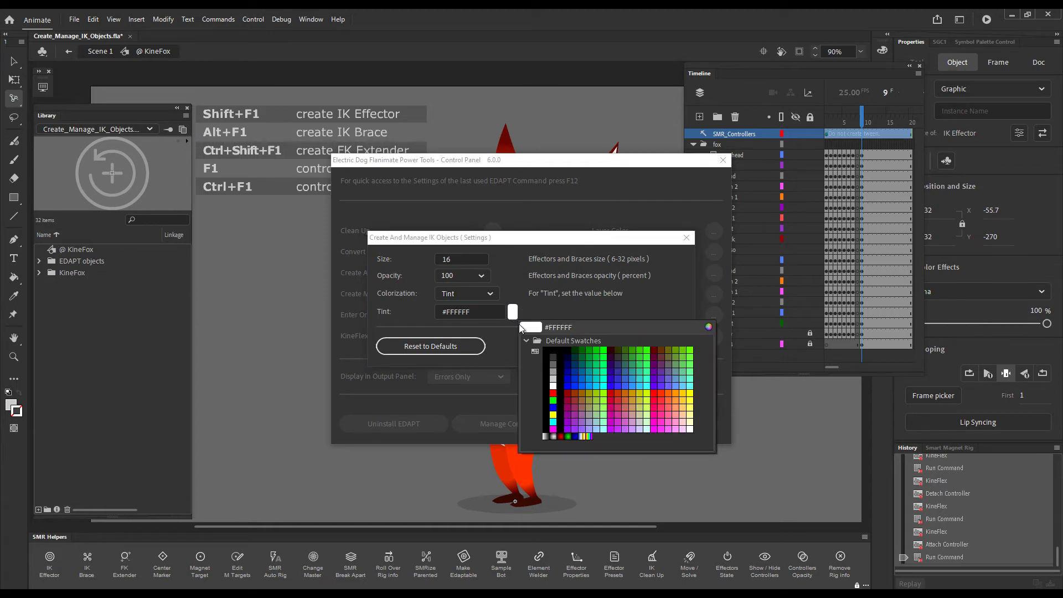
{"action": "left_click", "coordinate": [571, 363]}
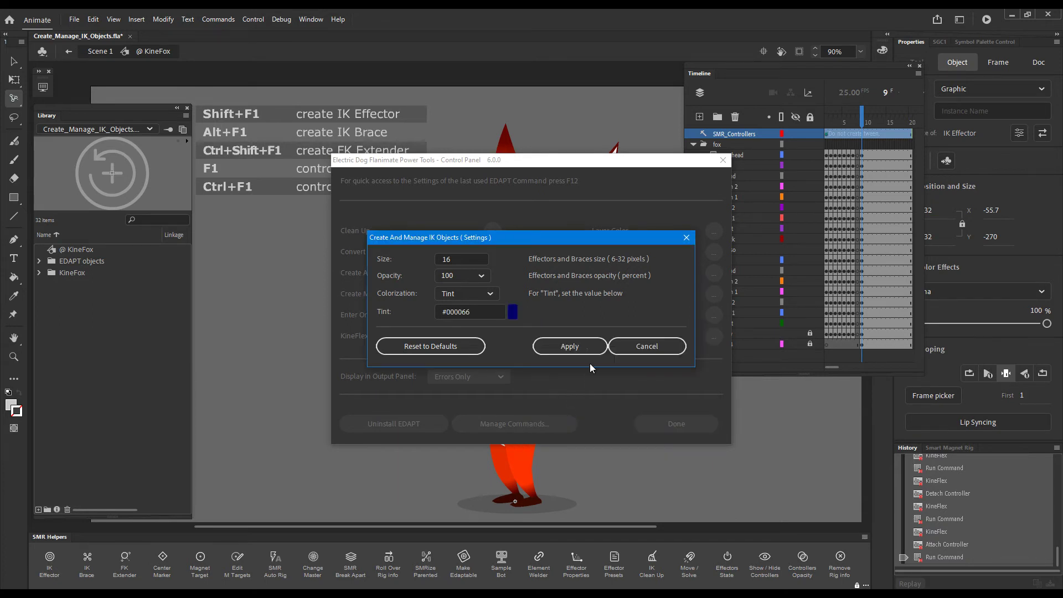
{"action": "left_click", "coordinate": [536, 346]}
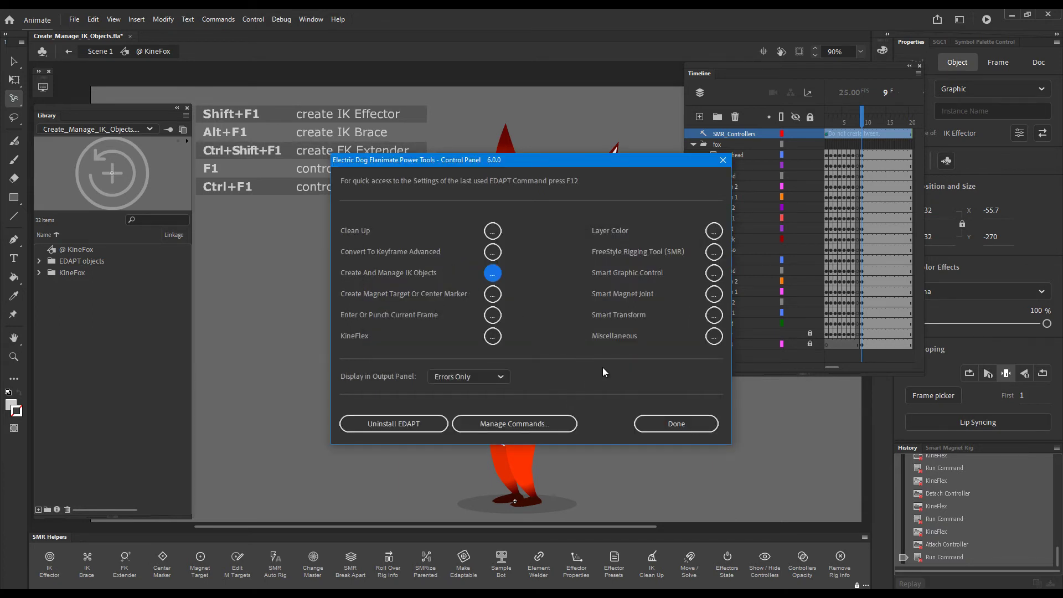
{"action": "left_click", "coordinate": [677, 424]}
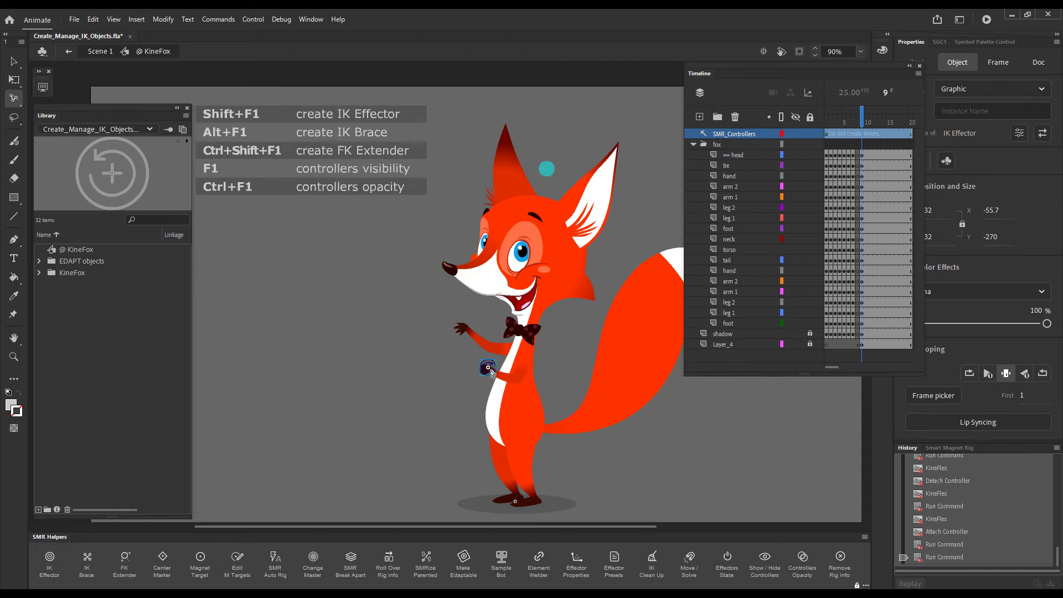
Step: Move the effector to the fox's belly, then set IK effectors to size 20 with white #FFFFFF tint
{"action": "left_click_drag", "start_coordinate": [489, 370], "coordinate": [518, 396]}
{"action": "left_click", "coordinate": [518, 396]}
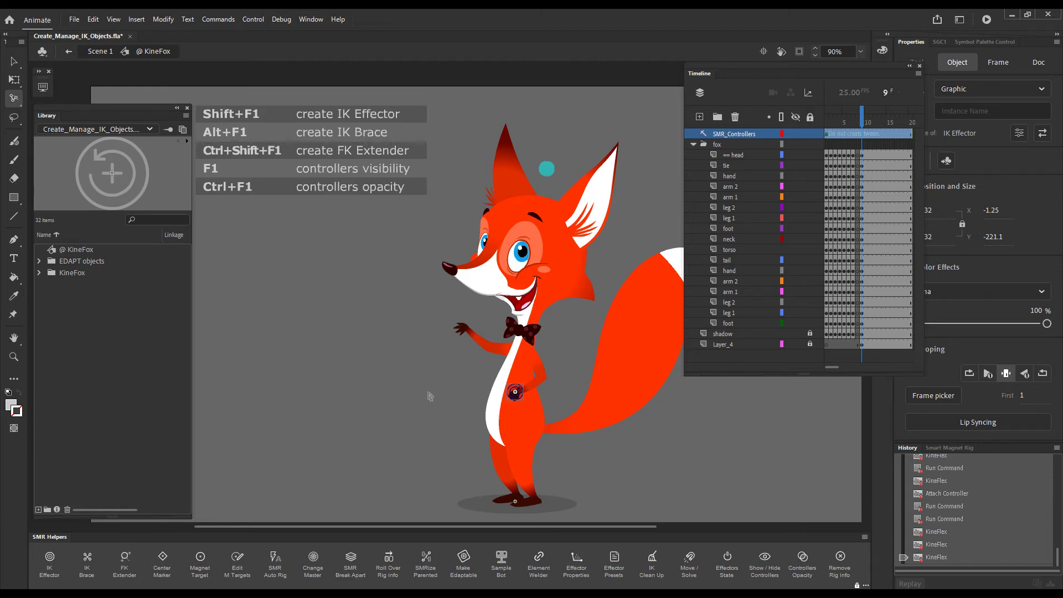
{"action": "key", "text": "alt+0"}
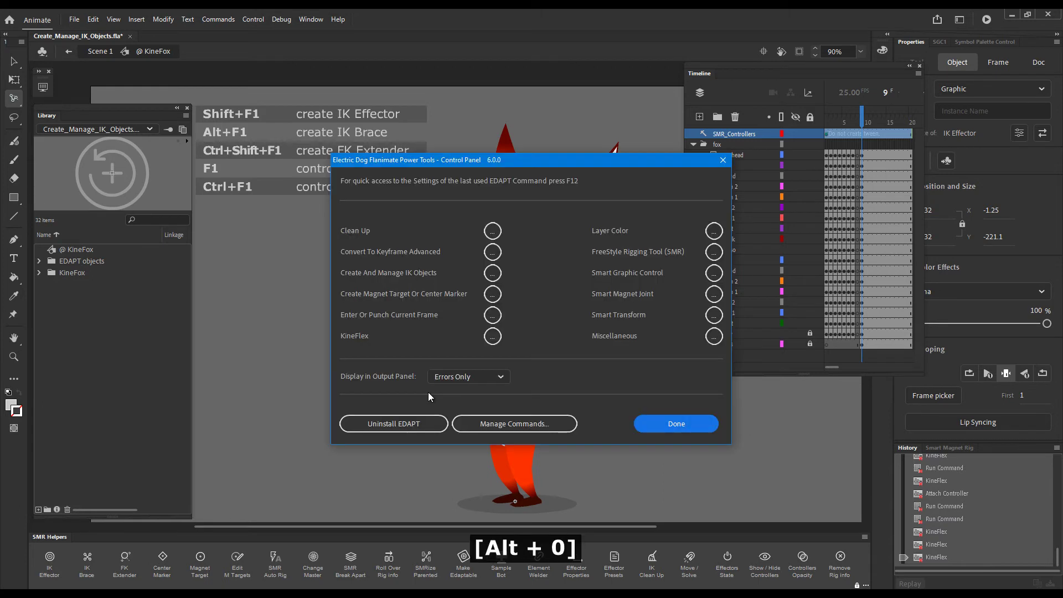
{"action": "left_click", "coordinate": [493, 274]}
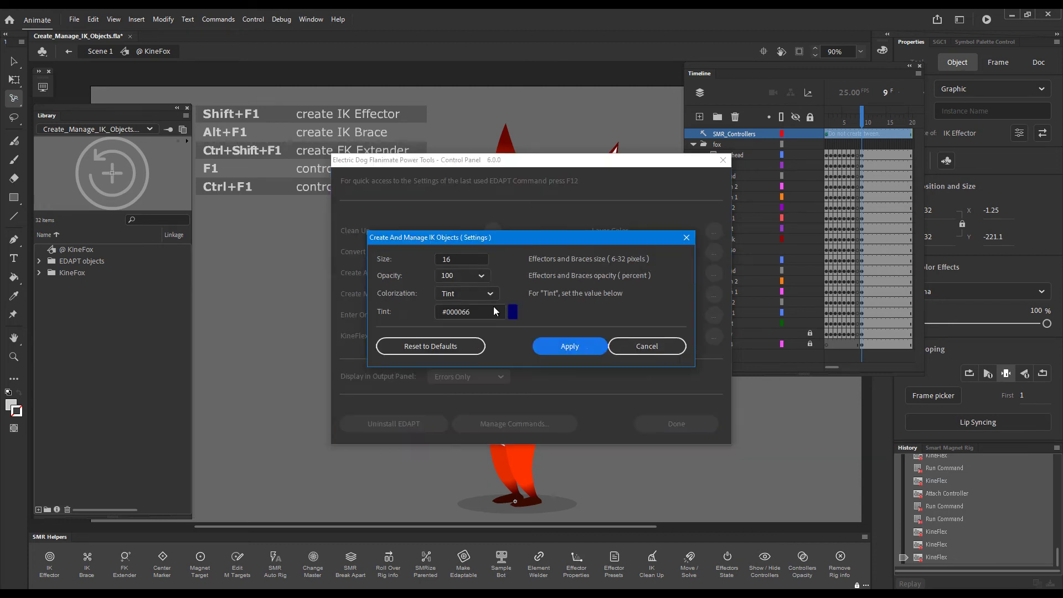
{"action": "left_click", "coordinate": [513, 312]}
{"action": "left_click", "coordinate": [551, 390]}
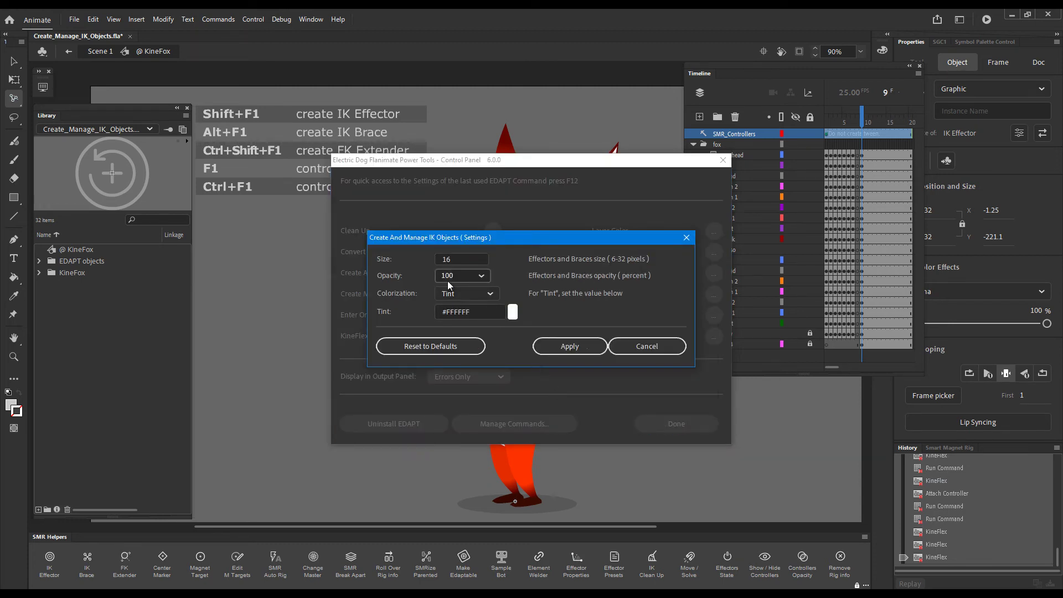
{"action": "double_click", "coordinate": [436, 259]}
{"action": "type", "text": "20"}
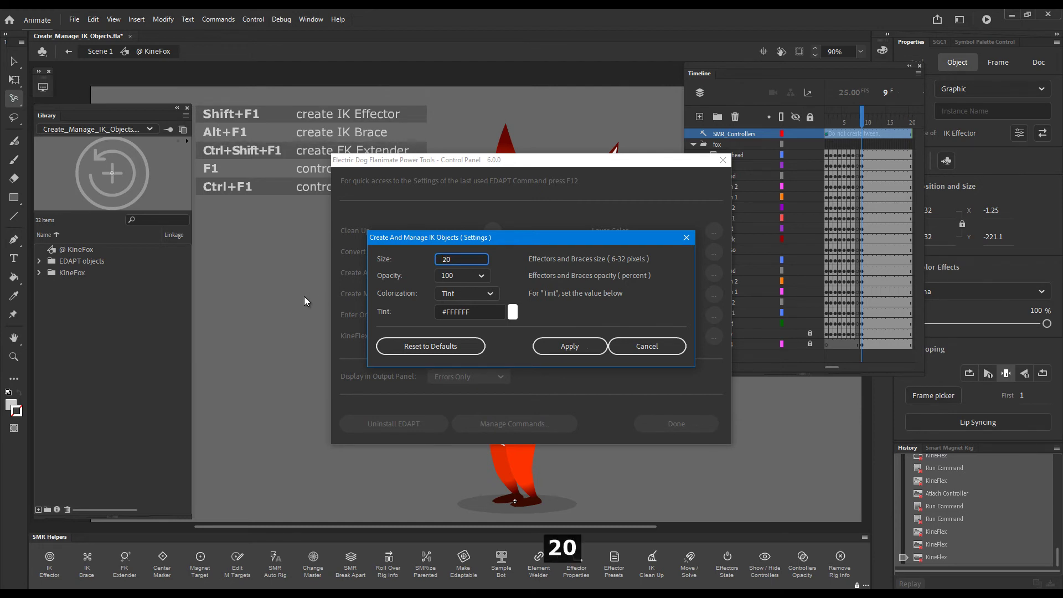
{"action": "left_click", "coordinate": [586, 351]}
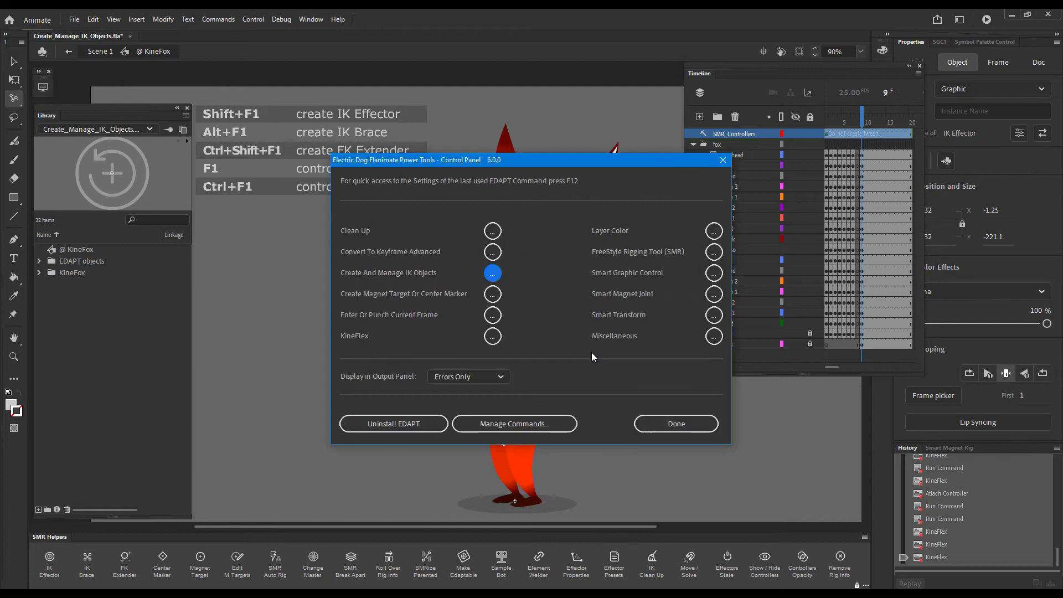
{"action": "left_click", "coordinate": [676, 423]}
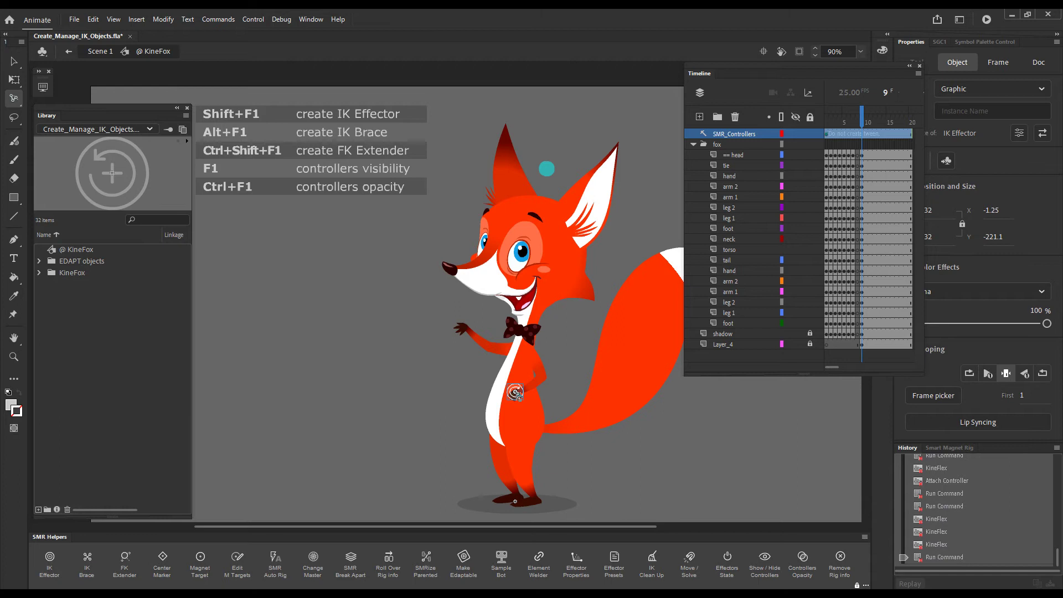
Step: Remove the stray effector dragged off the fox's torso and clear the selection
{"action": "left_click_drag", "start_coordinate": [515, 392], "coordinate": [345, 400]}
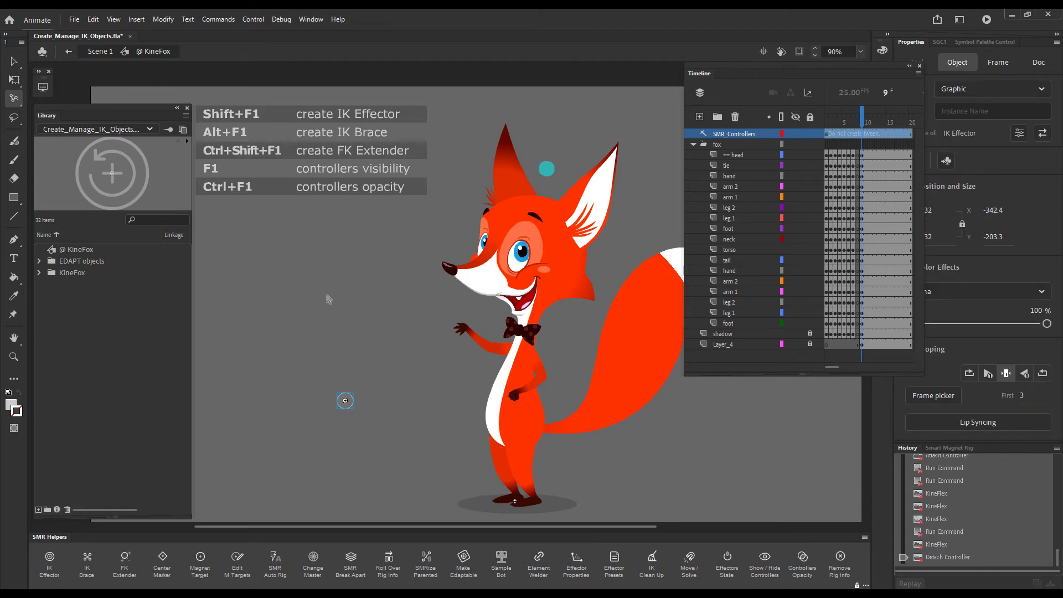
{"action": "key", "text": "Delete"}
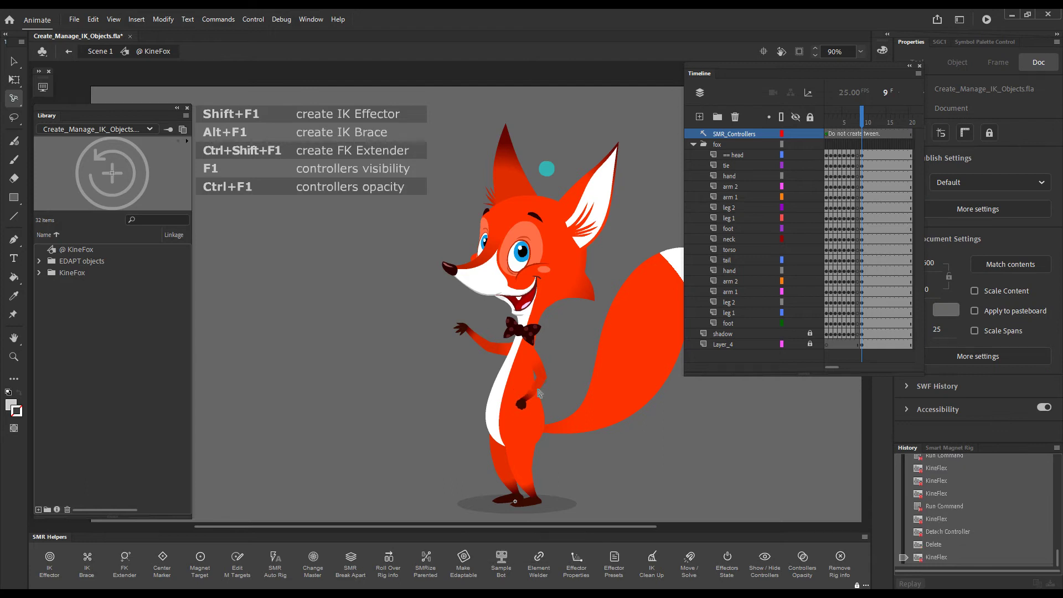
{"action": "key", "text": "v"}
{"action": "left_click", "coordinate": [397, 403]}
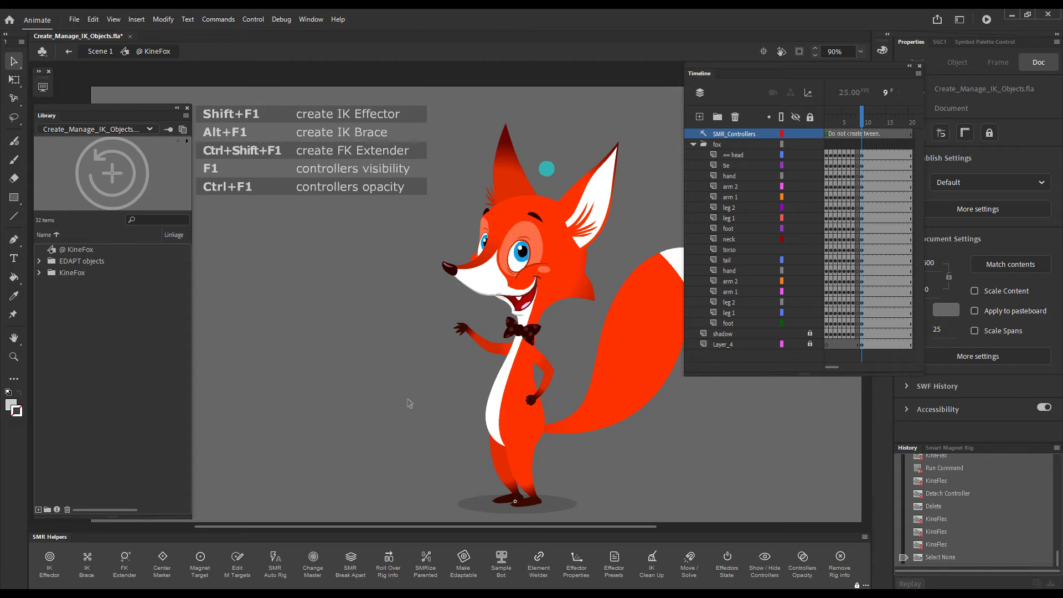
Step: Create IK effectors on the raised arm, hip arm and lower leg with Shift+F1
{"action": "left_click", "coordinate": [480, 344]}
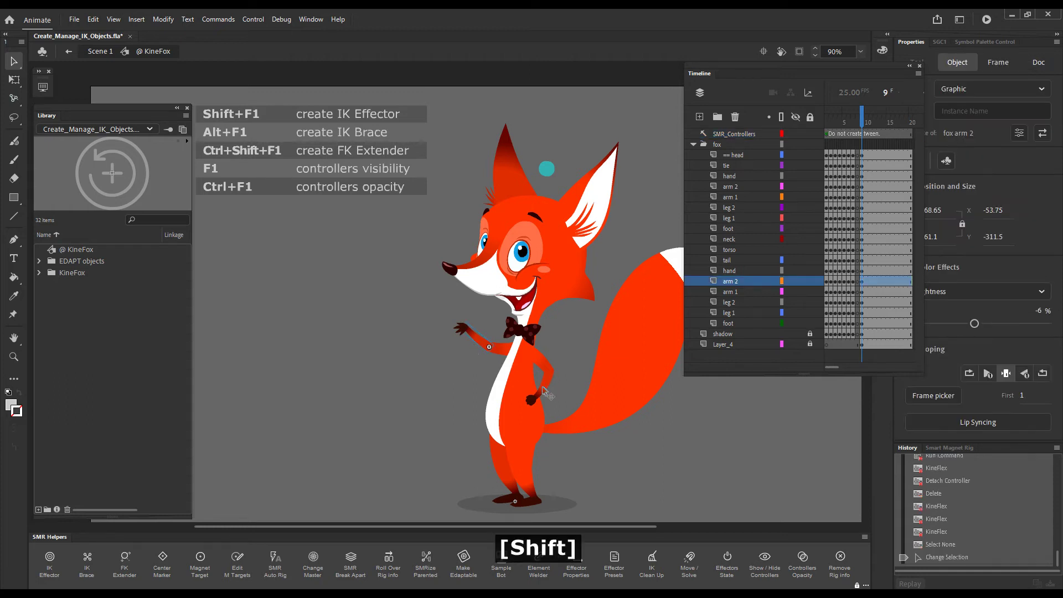
{"action": "left_click", "coordinate": [547, 394], "text": "shift"}
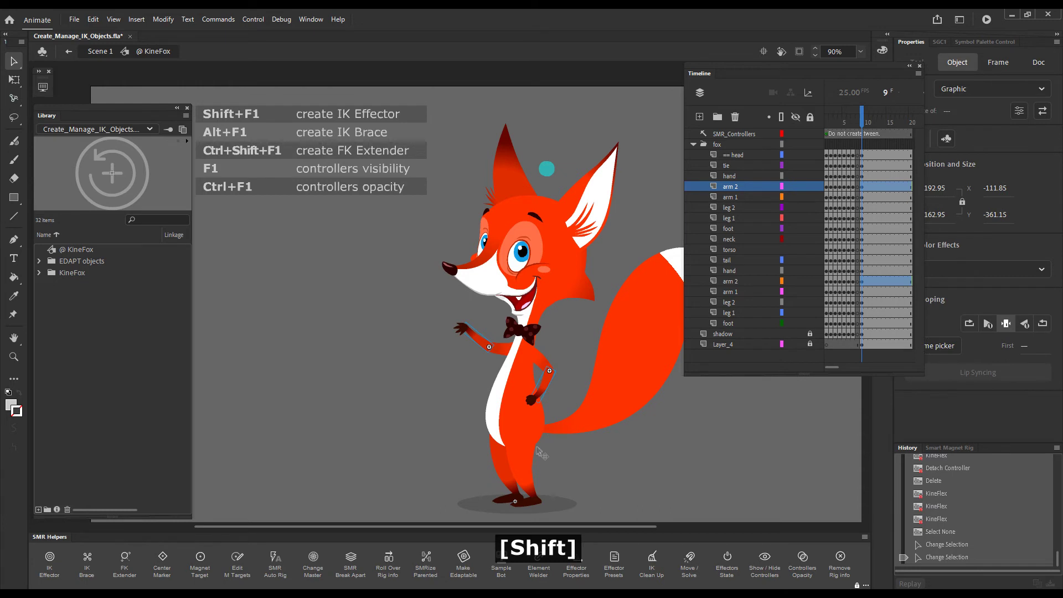
{"action": "left_click", "coordinate": [528, 489], "text": "shift"}
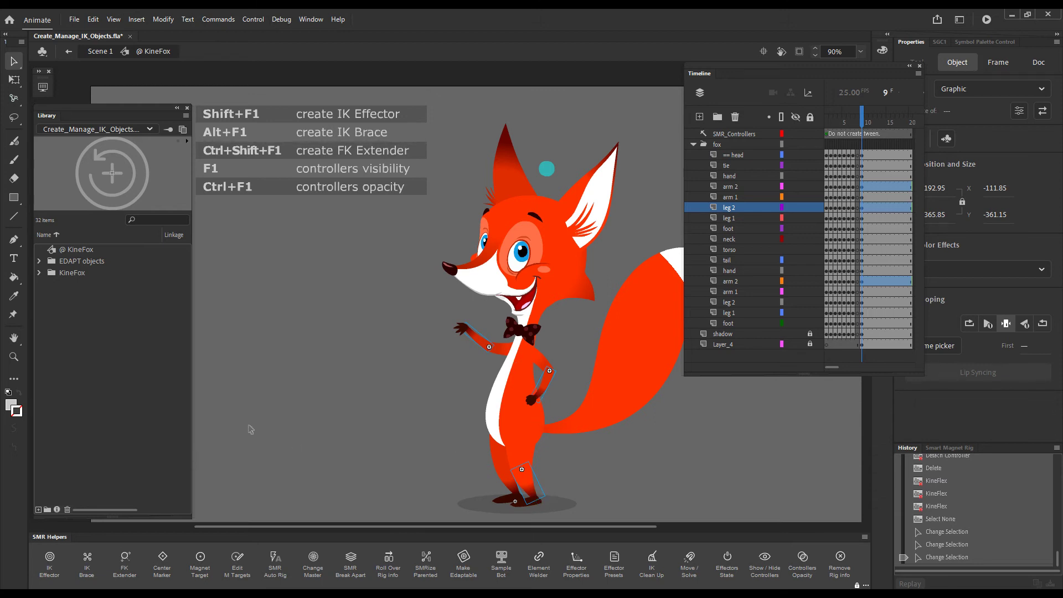
{"action": "key", "text": "shift"}
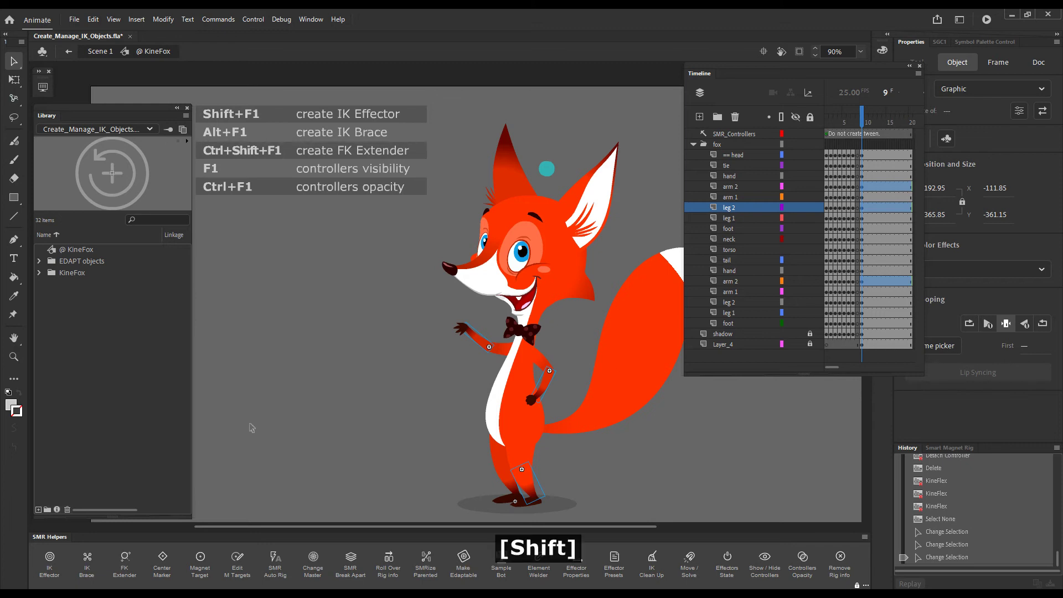
{"action": "key", "text": "shift+F1"}
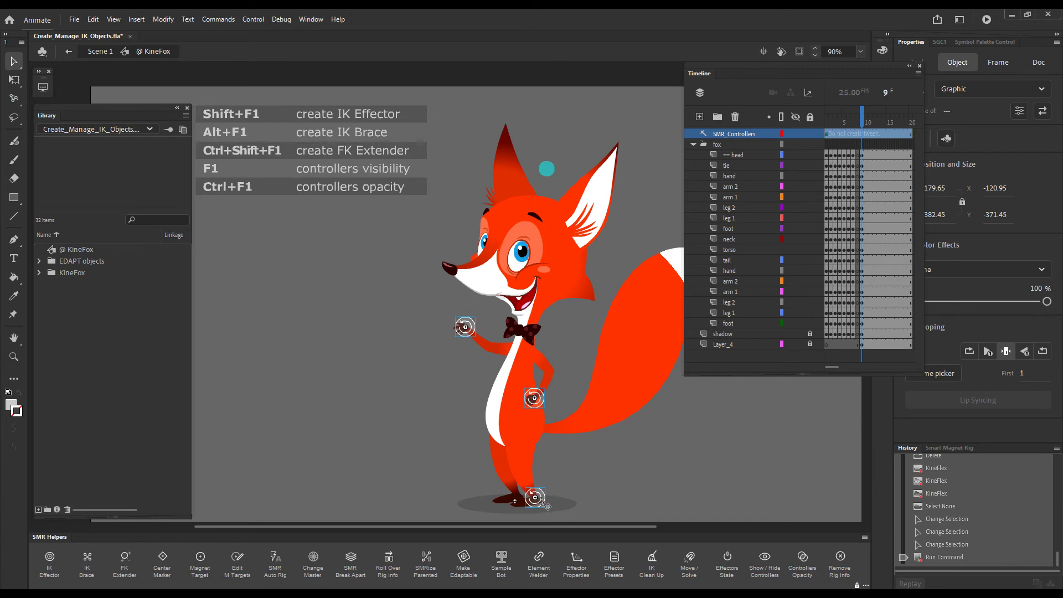
Step: Select the IK effectors at the fox's hip and raised hand
{"action": "left_click", "coordinate": [547, 505]}
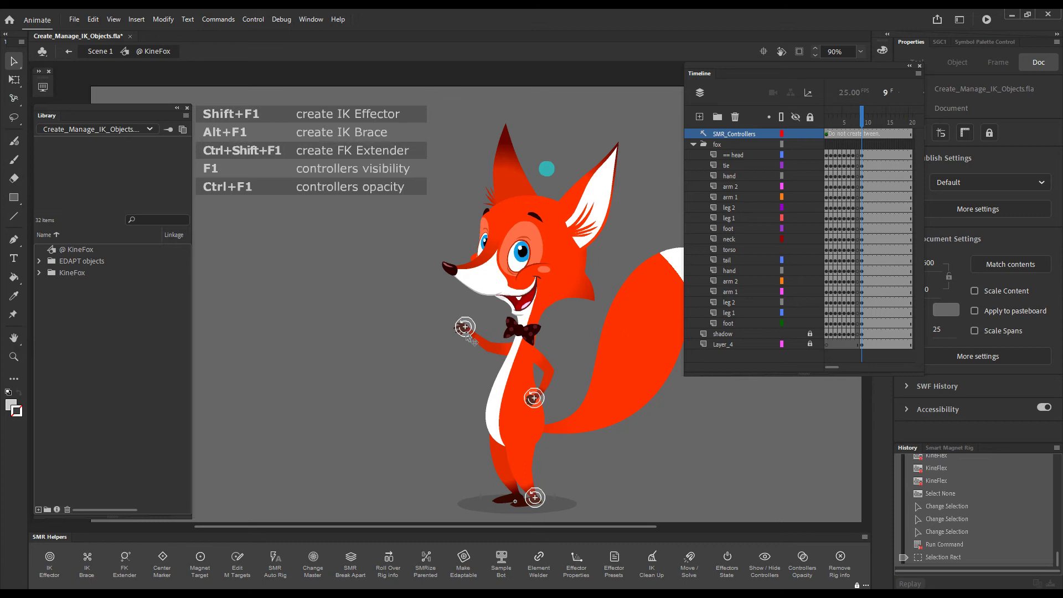
{"action": "left_click", "coordinate": [539, 409]}
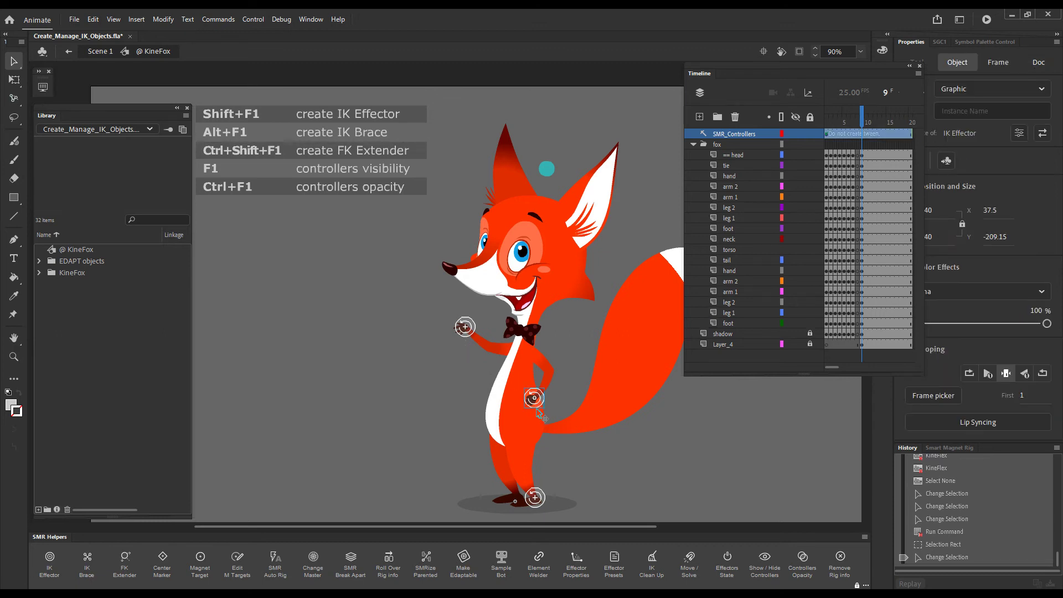
{"action": "key", "text": "h"}
{"action": "left_click", "coordinate": [468, 332]}
{"action": "key", "text": "h"}
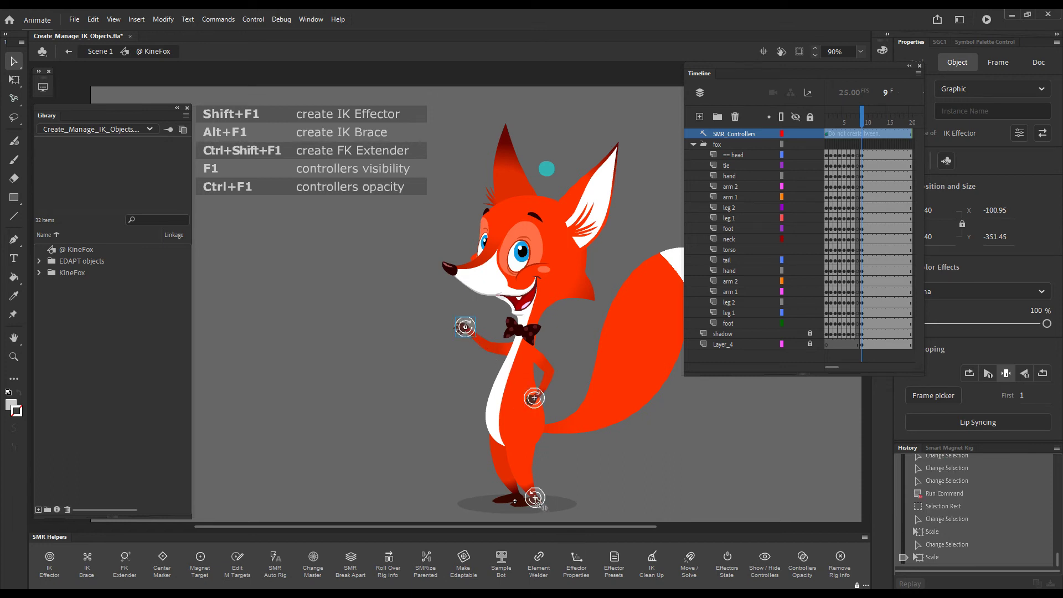
Step: With the posing tool, pull the hip-resting hand up and left, undoing a stray foot pull
{"action": "key", "text": "g"}
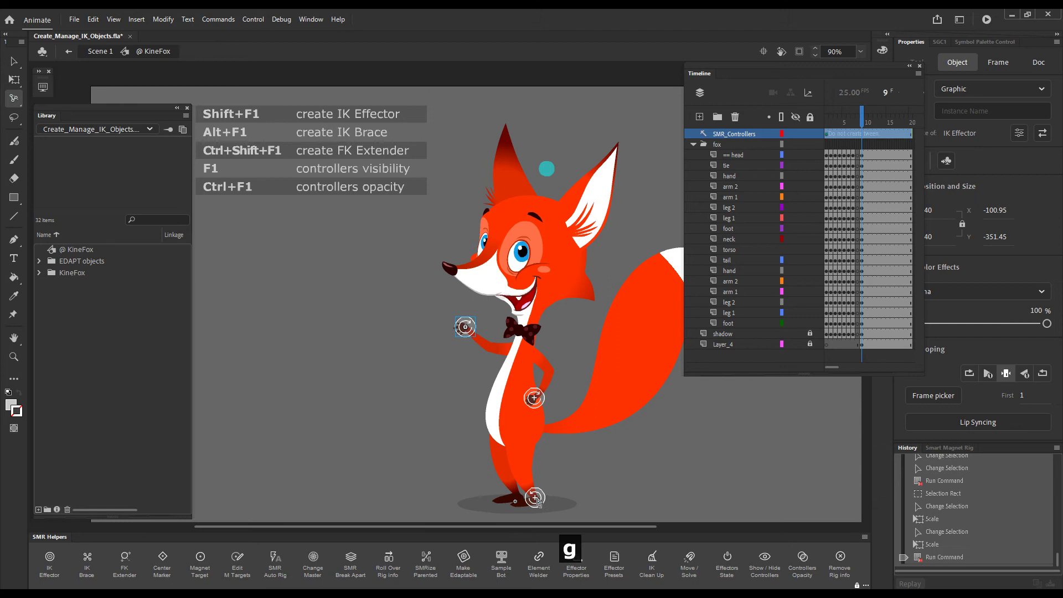
{"action": "left_click_drag", "start_coordinate": [537, 501], "coordinate": [560, 474]}
{"action": "key", "text": "ctrl+z"}
{"action": "key", "text": "ctrl+z"}
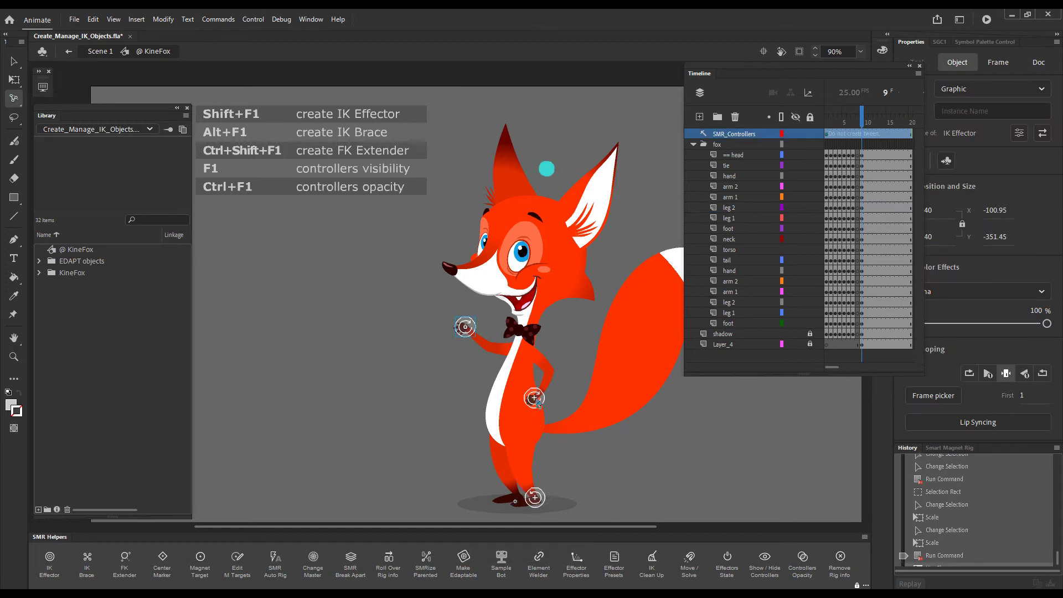
{"action": "mouse_move", "coordinate": [538, 401]}
{"action": "left_mouse_down"}
{"action": "mouse_move", "coordinate": [546, 379]}
{"action": "mouse_move", "coordinate": [495, 387]}
{"action": "mouse_move", "coordinate": [543, 373]}
{"action": "mouse_move", "coordinate": [527, 384]}
{"action": "left_mouse_up"}
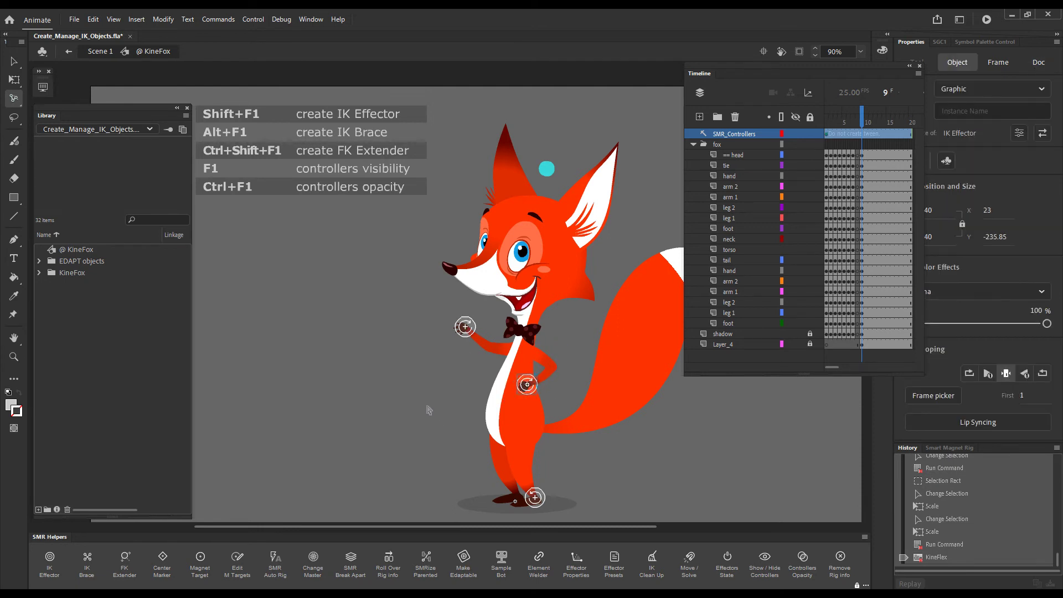
Step: Select the fox's second leg and add an IK effector at its foot from SMR Helpers
{"action": "left_click", "coordinate": [510, 491]}
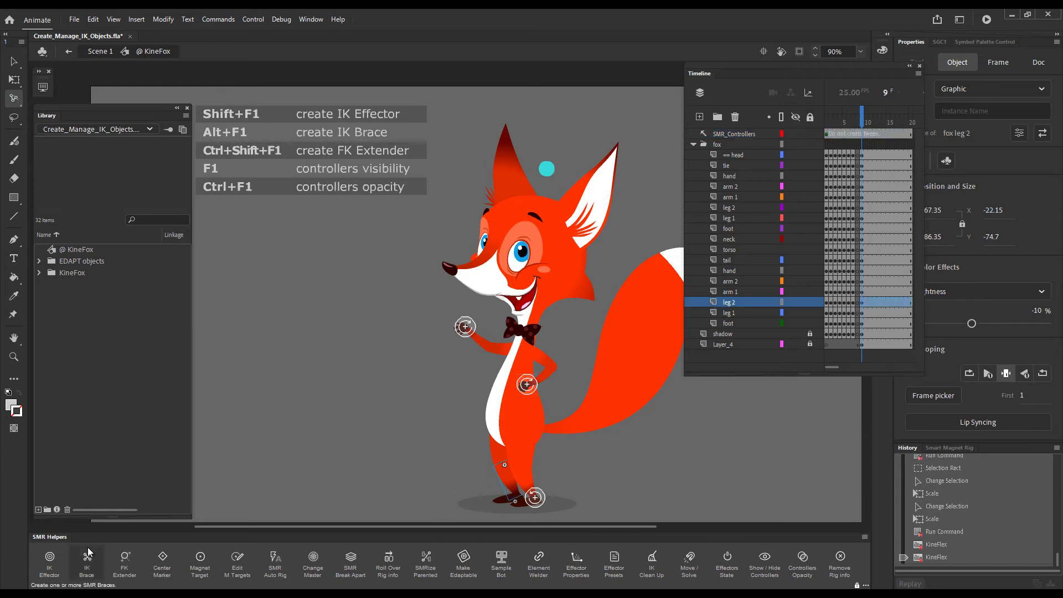
{"action": "left_click", "coordinate": [58, 560]}
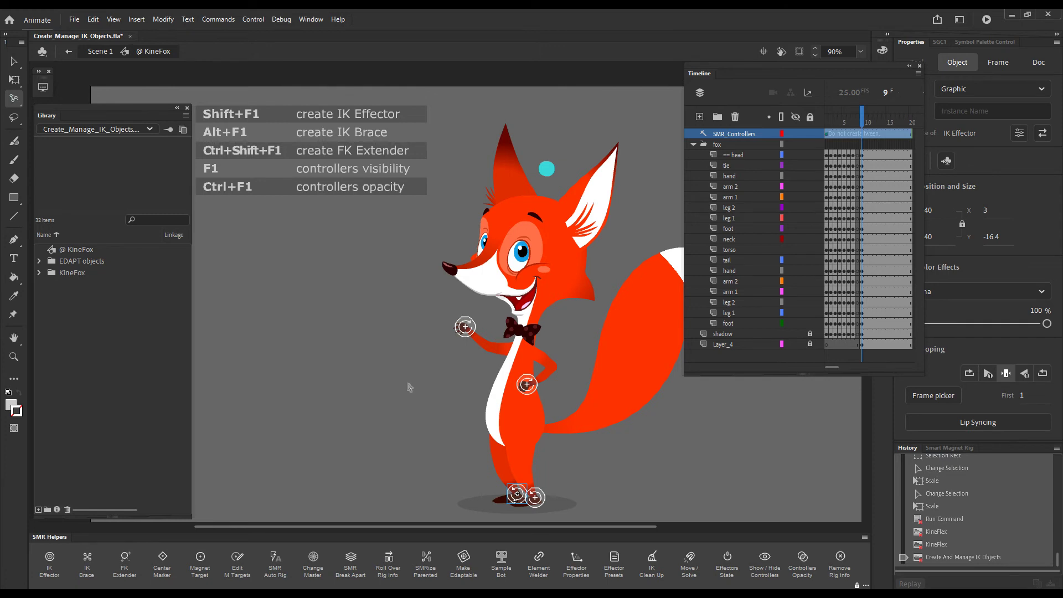
Step: Drag all four effectors off the fox's hands and feet, then re-snap them with F1
{"action": "key", "text": "F1"}
{"action": "left_click", "coordinate": [726, 153]}
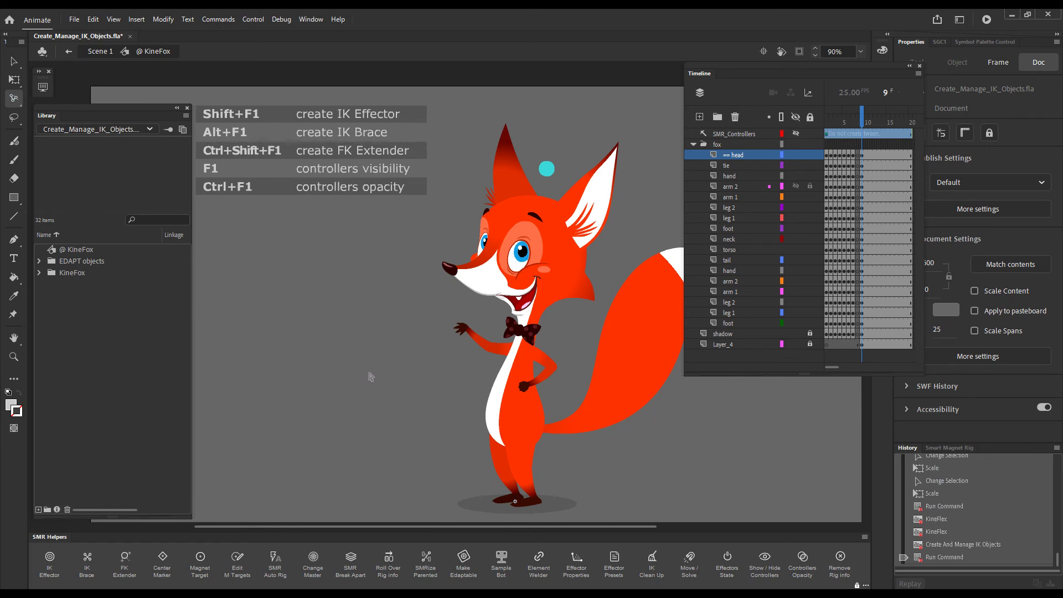
{"action": "key", "text": "F1"}
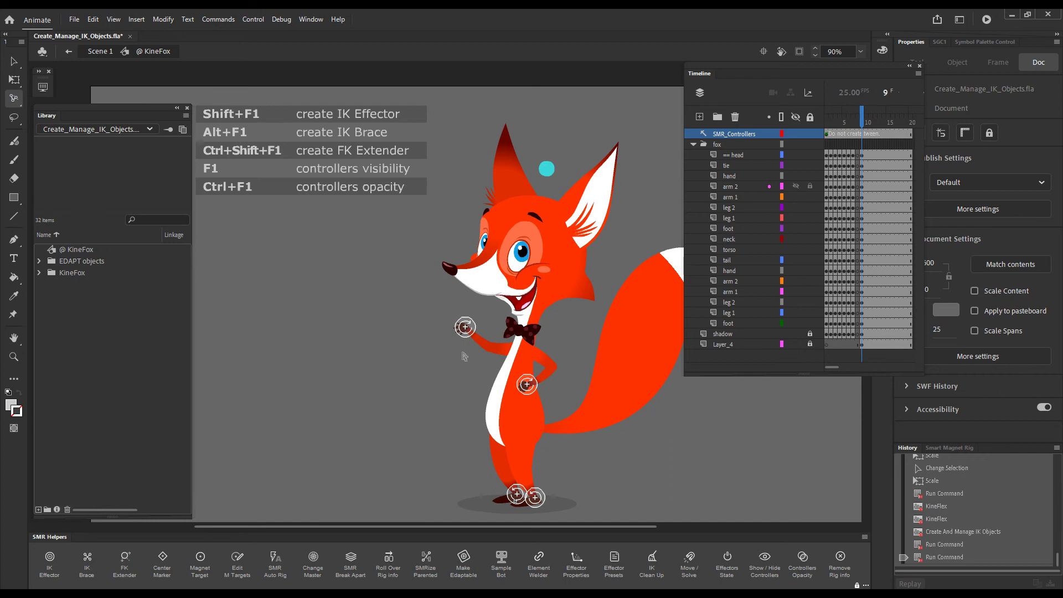
{"action": "key", "text": "v"}
{"action": "left_click_drag", "start_coordinate": [465, 327], "coordinate": [371, 311]}
{"action": "left_click_drag", "start_coordinate": [529, 388], "coordinate": [405, 394]}
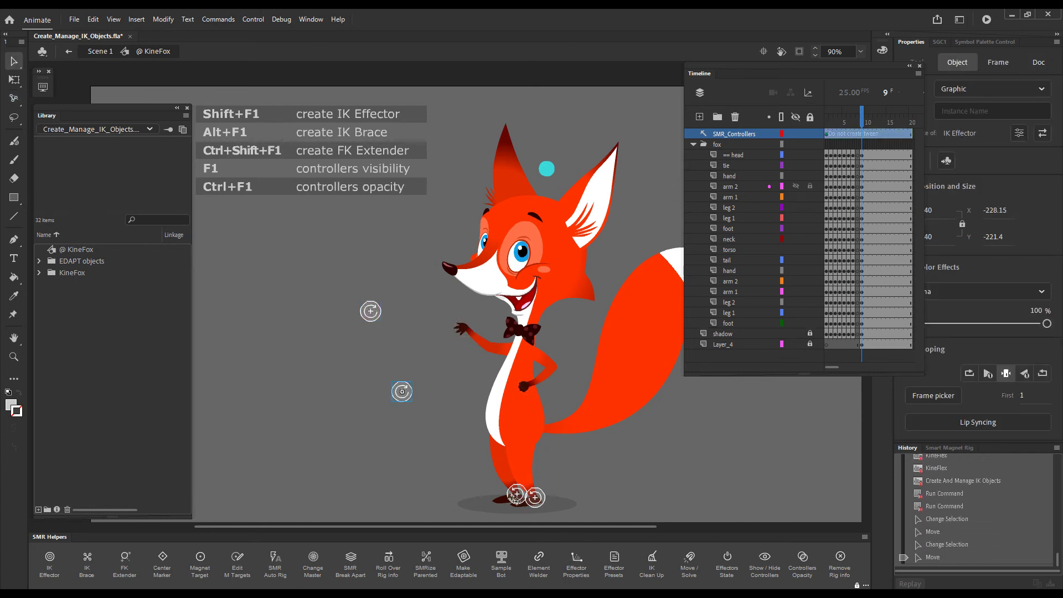
{"action": "left_click_drag", "start_coordinate": [501, 492], "coordinate": [282, 384]}
{"action": "left_click_drag", "start_coordinate": [546, 505], "coordinate": [413, 353]}
{"action": "key", "text": "F1"}
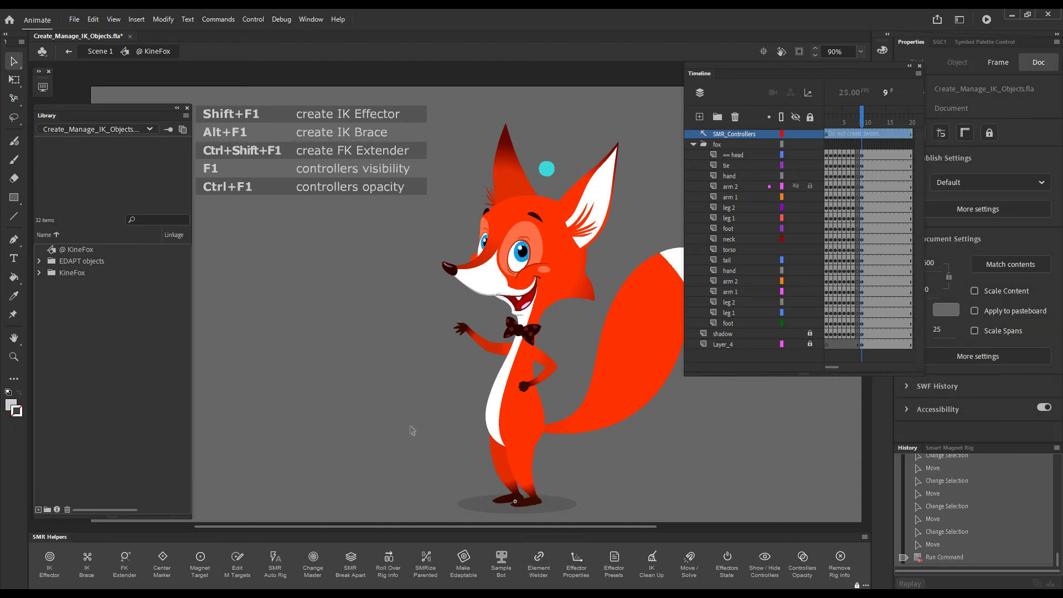
{"action": "key", "text": "F1"}
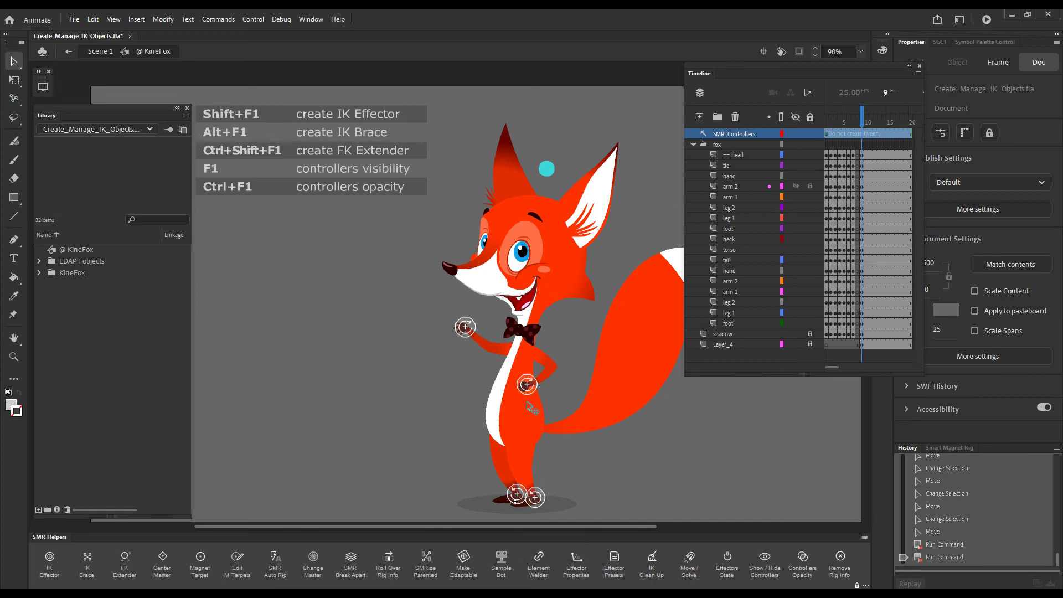
Step: Move to frame 6, then frame 4, re-snapping the effectors to each pose with F1
{"action": "left_click", "coordinate": [510, 466]}
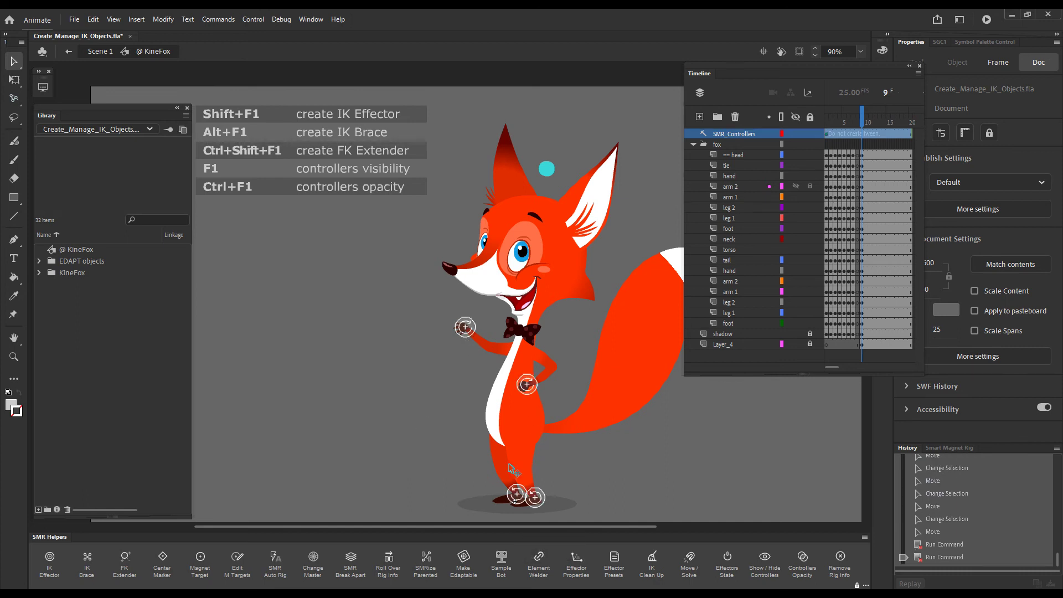
{"action": "left_click", "coordinate": [849, 124]}
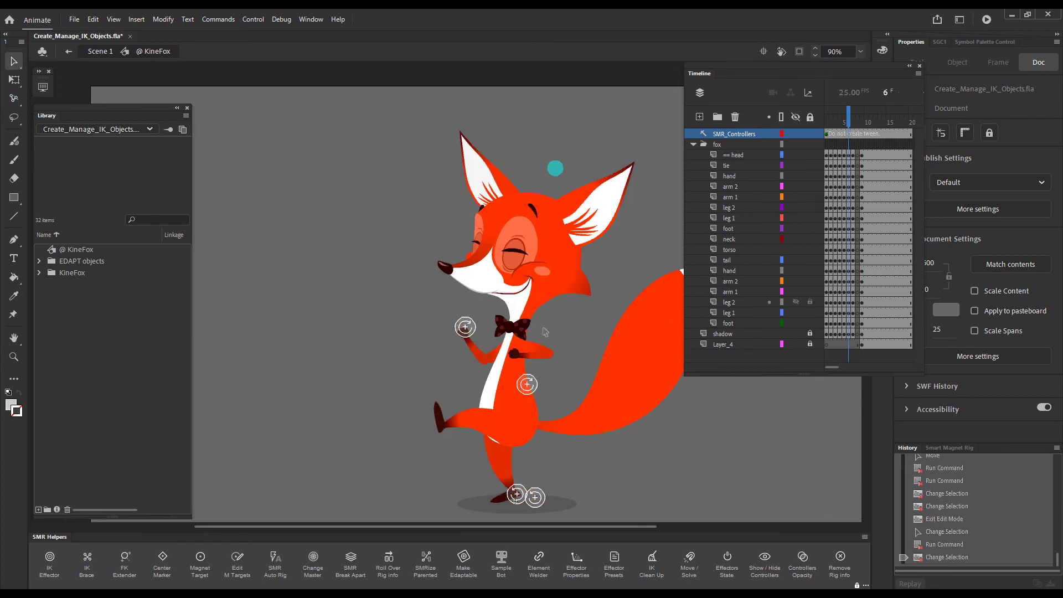
{"action": "left_click", "coordinate": [843, 127]}
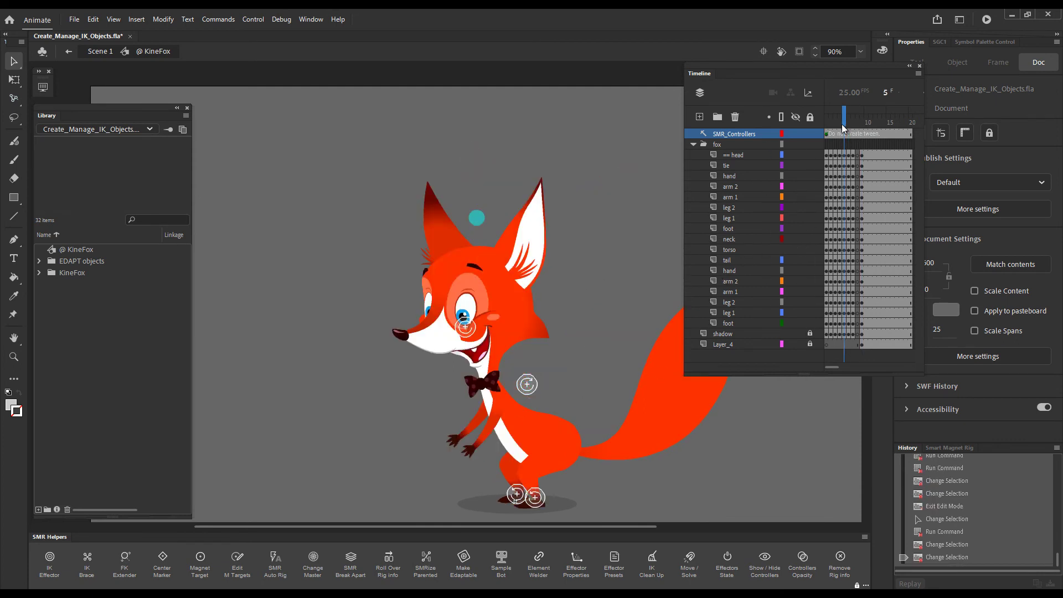
{"action": "left_click", "coordinate": [849, 125]}
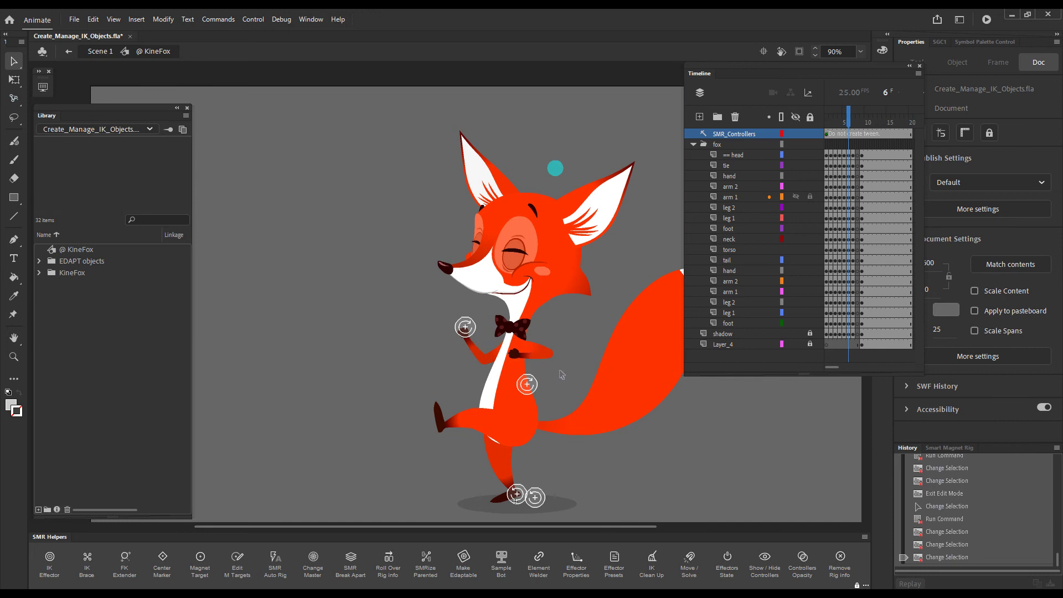
{"action": "key", "text": "F1"}
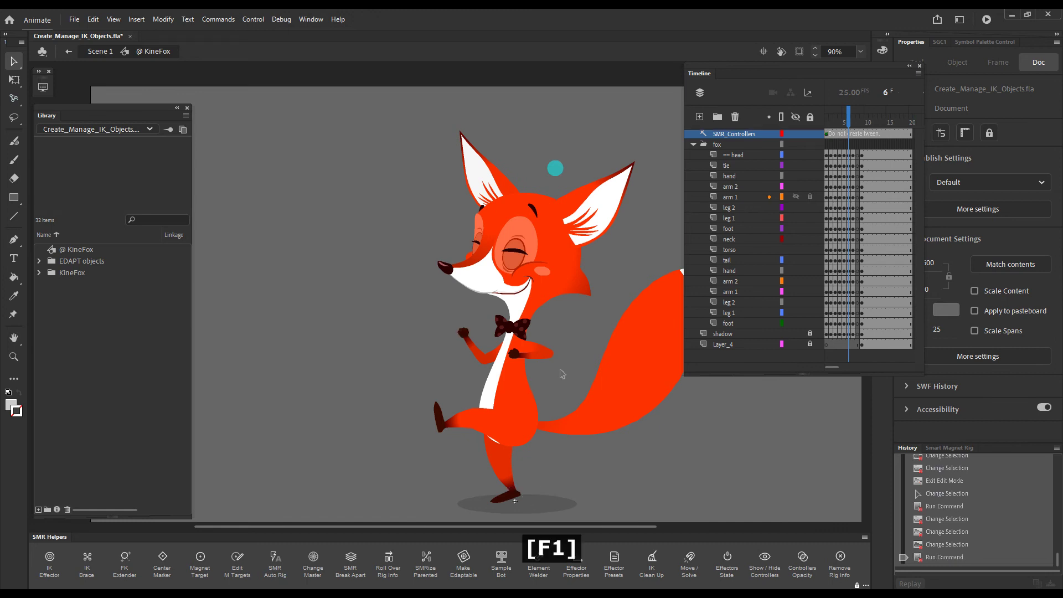
{"action": "key", "text": "F1"}
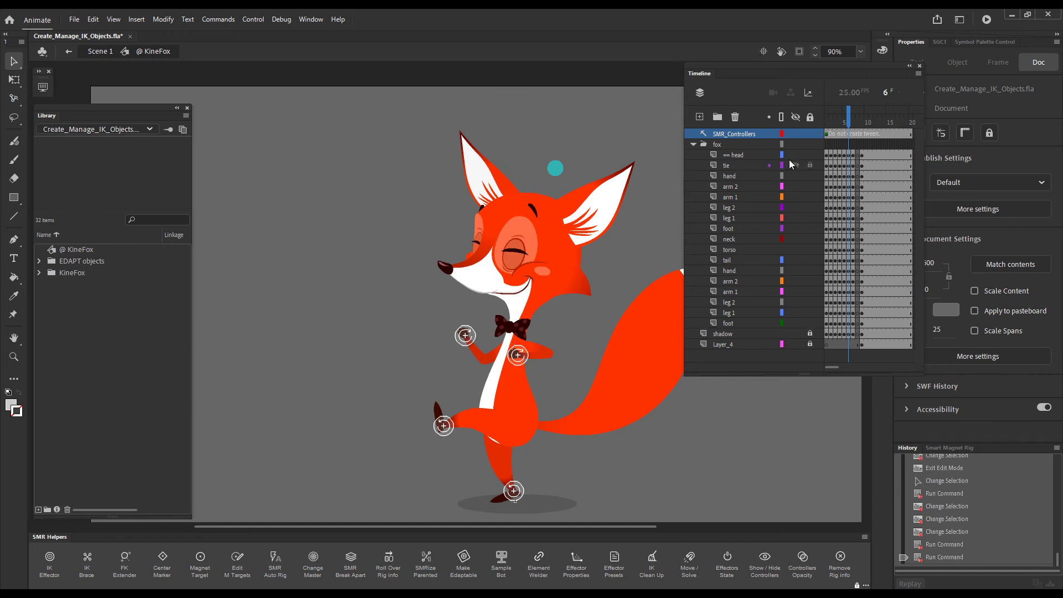
{"action": "left_click", "coordinate": [837, 127]}
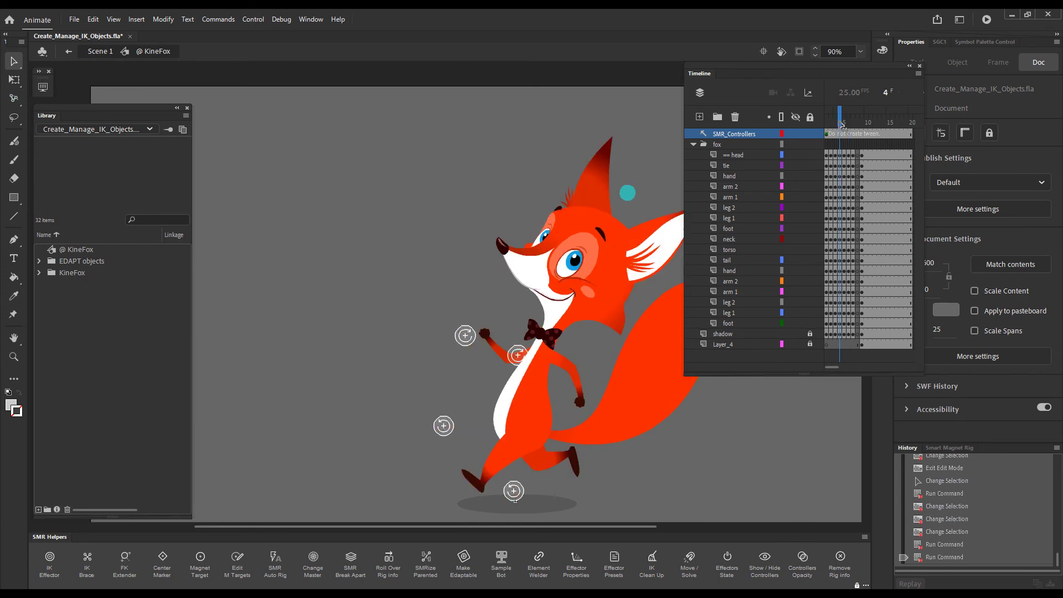
{"action": "key", "text": "F1"}
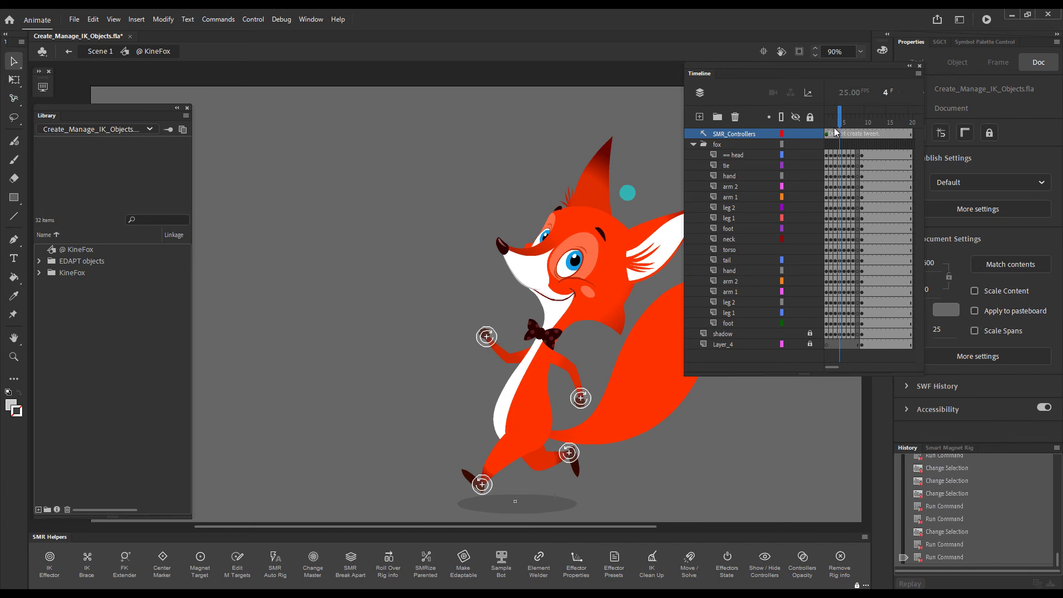
Step: On frame 3, select both stray foot effectors and snap them onto the feet with Shift+`
{"action": "left_click", "coordinate": [832, 123]}
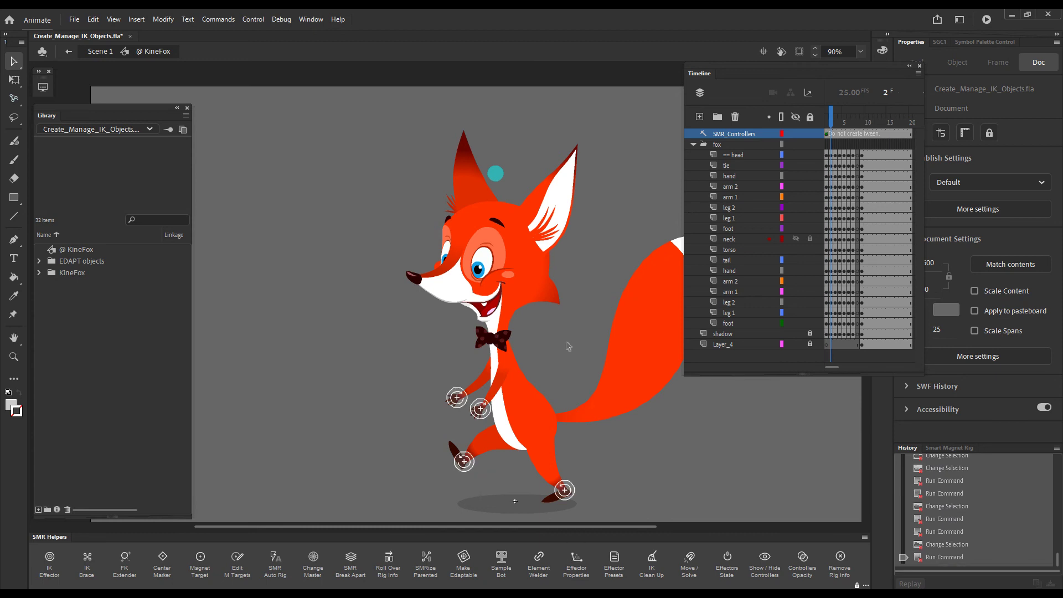
{"action": "left_click", "coordinate": [835, 124]}
{"action": "left_click", "coordinate": [574, 494]}
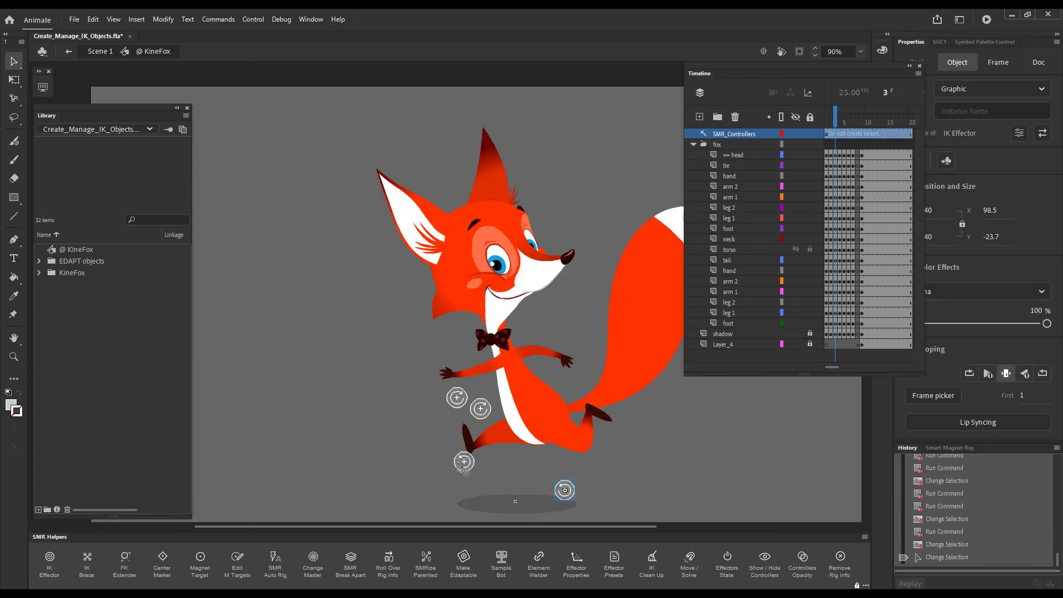
{"action": "left_click", "coordinate": [465, 463], "text": "shift"}
{"action": "key", "text": "shift+grave"}
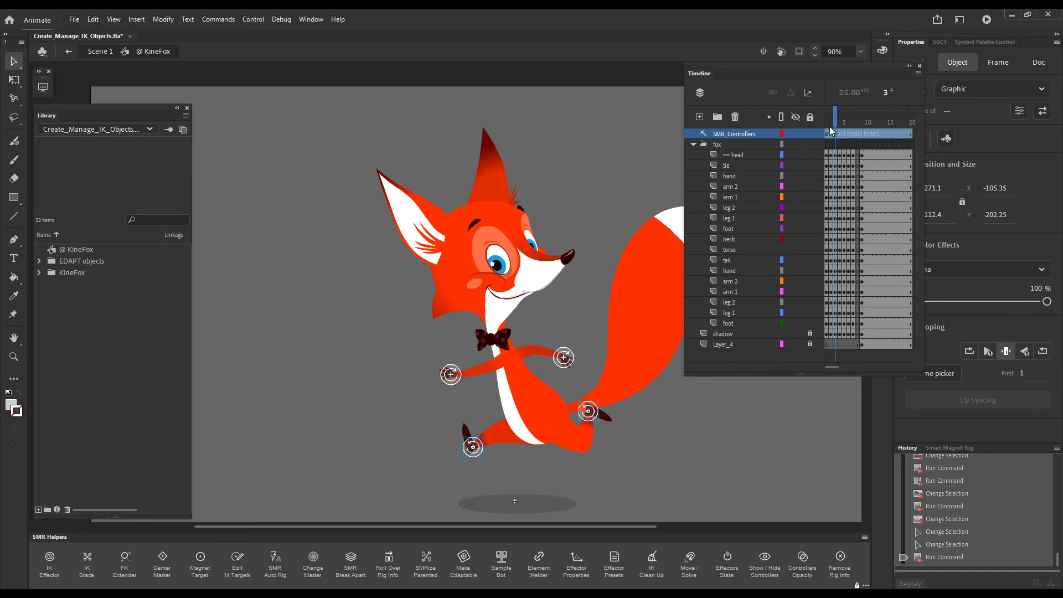
Step: Return to the standing pose at frame 9 and cycle controller opacity repeatedly with Ctrl+F1
{"action": "left_click", "coordinate": [867, 134]}
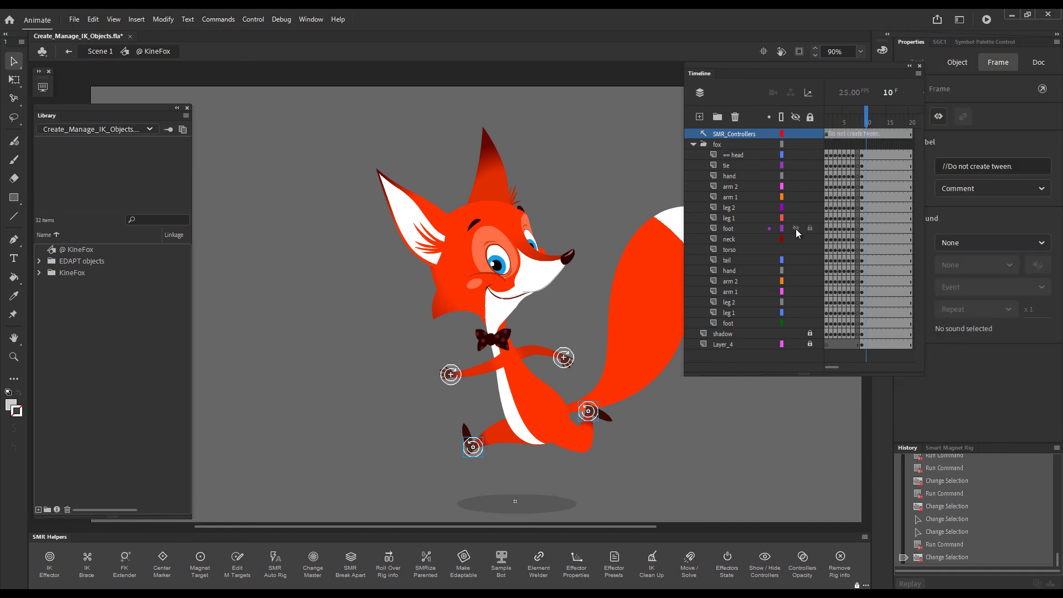
{"action": "key", "text": "comma"}
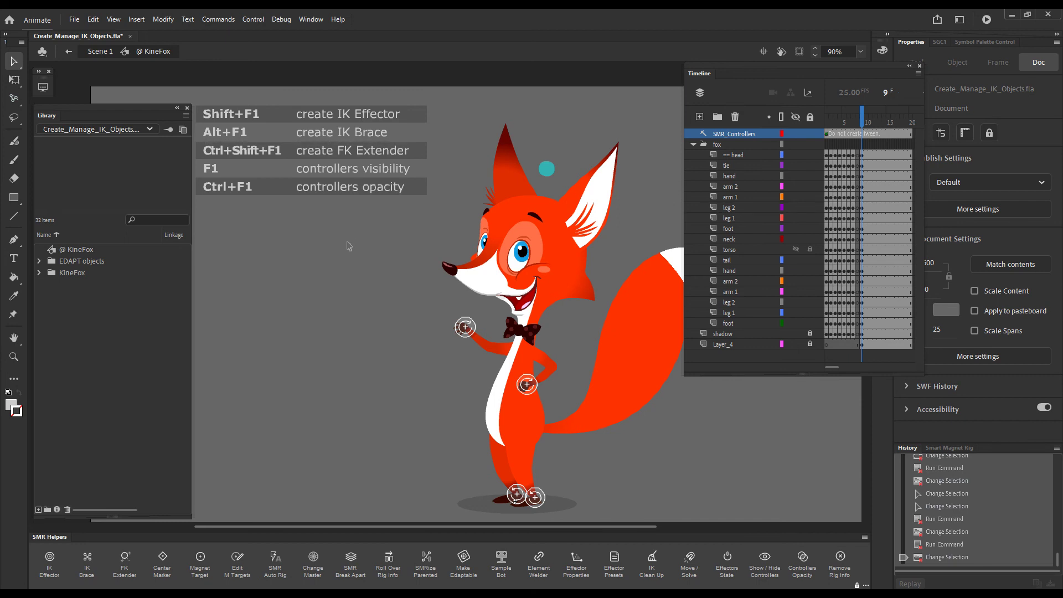
{"action": "key", "text": "ctrl"}
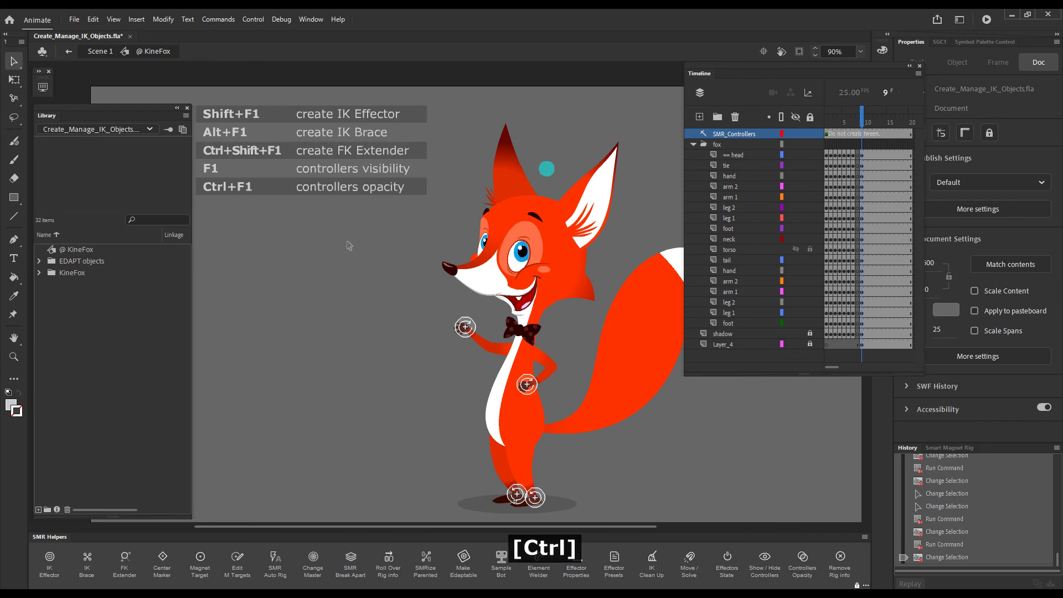
{"action": "key", "text": "ctrl+F1"}
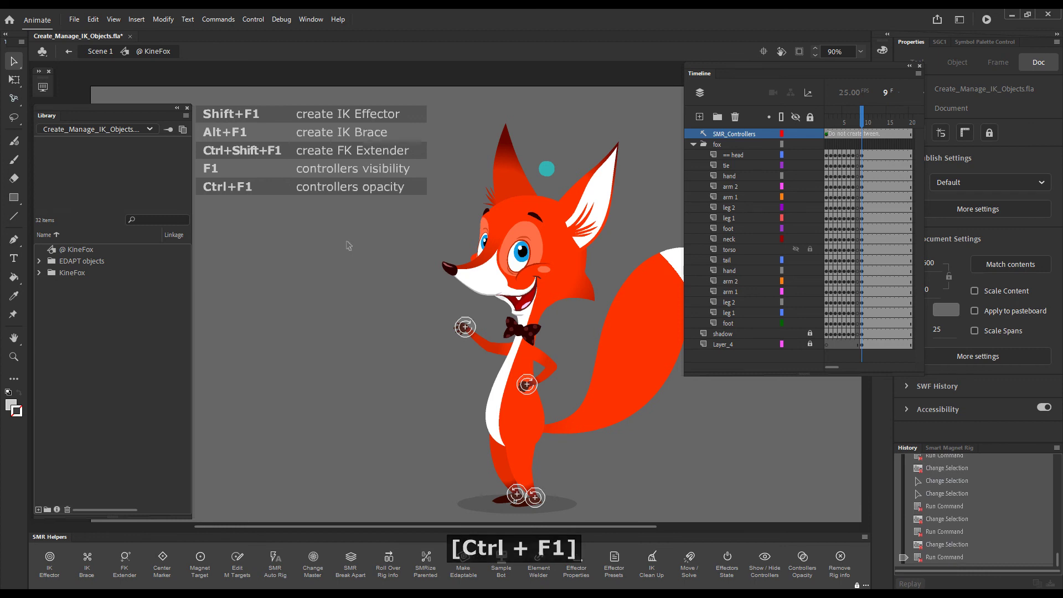
{"action": "key", "text": "ctrl+F1"}
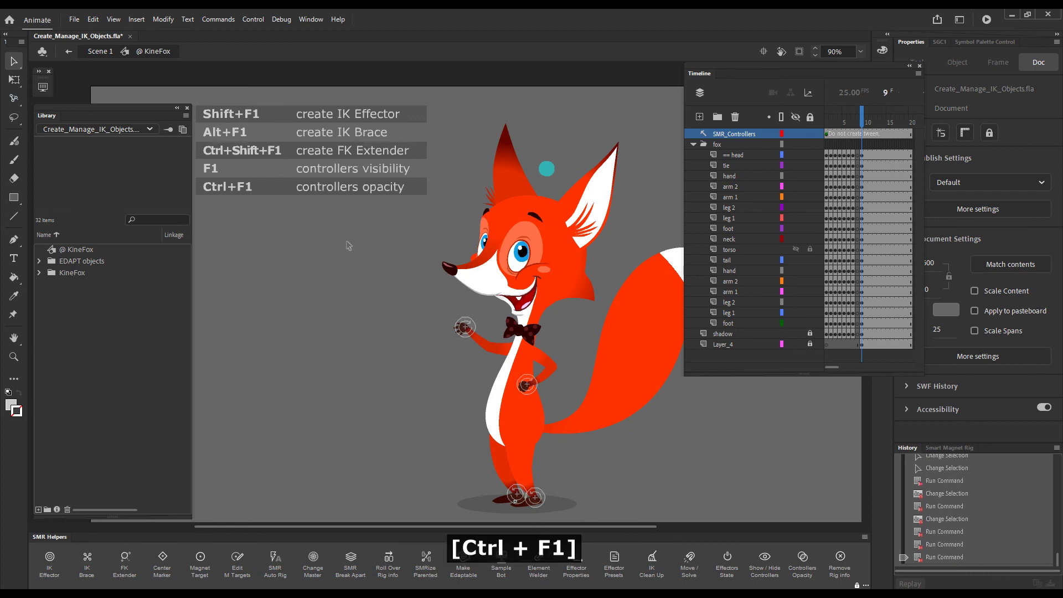
{"action": "key", "text": "ctrl+F1"}
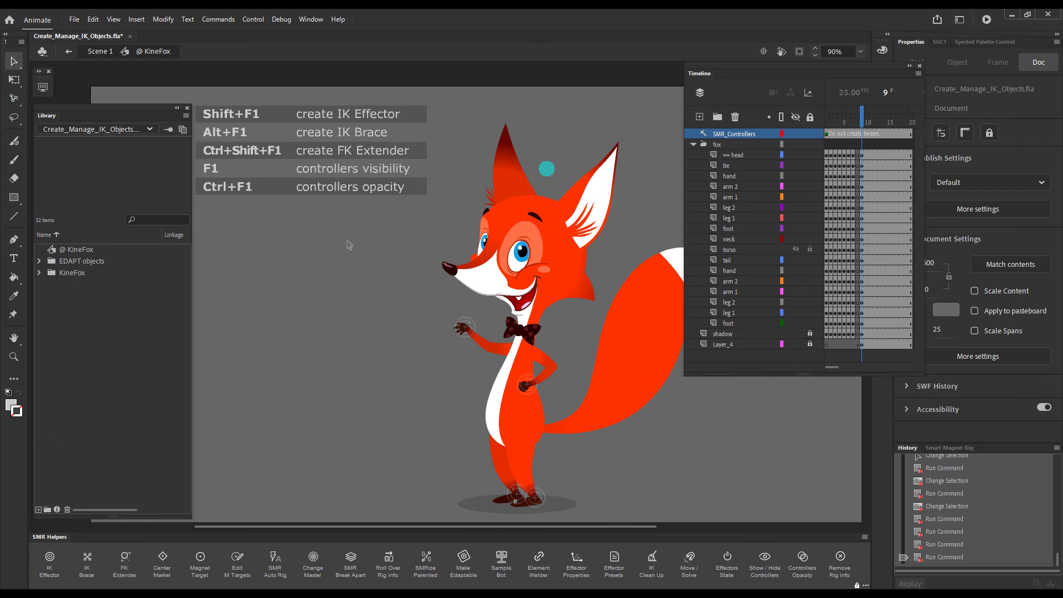
{"action": "key", "text": "ctrl+F1"}
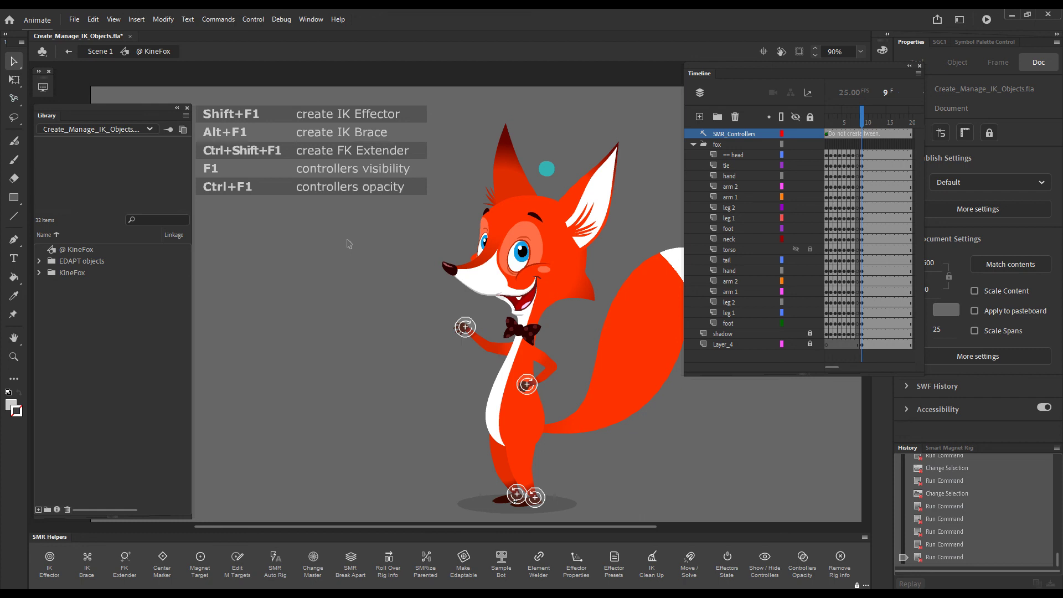
{"action": "key", "text": "ctrl+F1"}
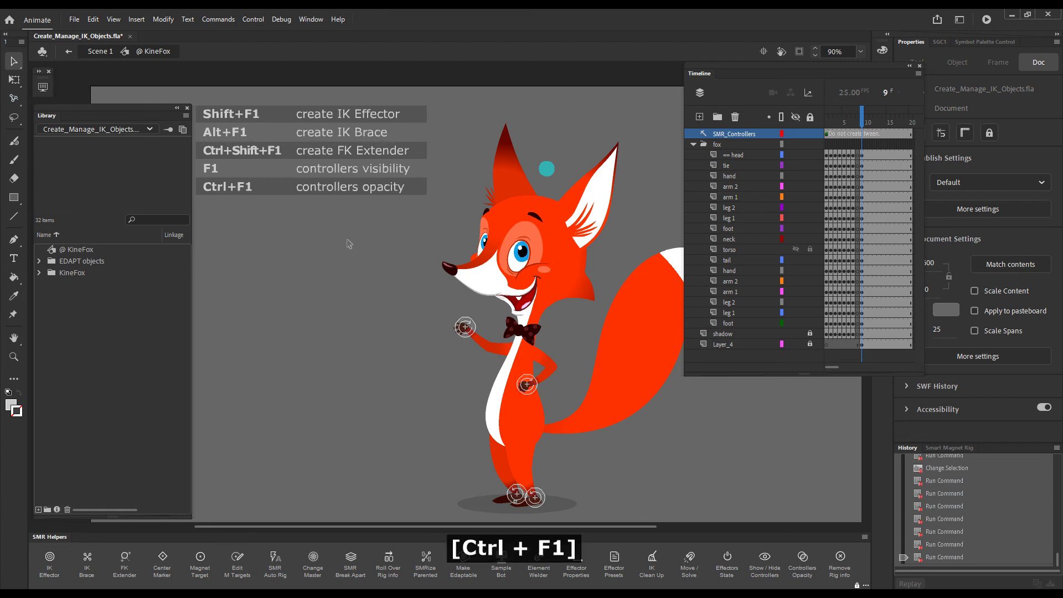
{"action": "key", "text": "ctrl+F1"}
{"action": "key", "text": "ctrl+F1"}
{"action": "key", "text": "ctrl+F1"}
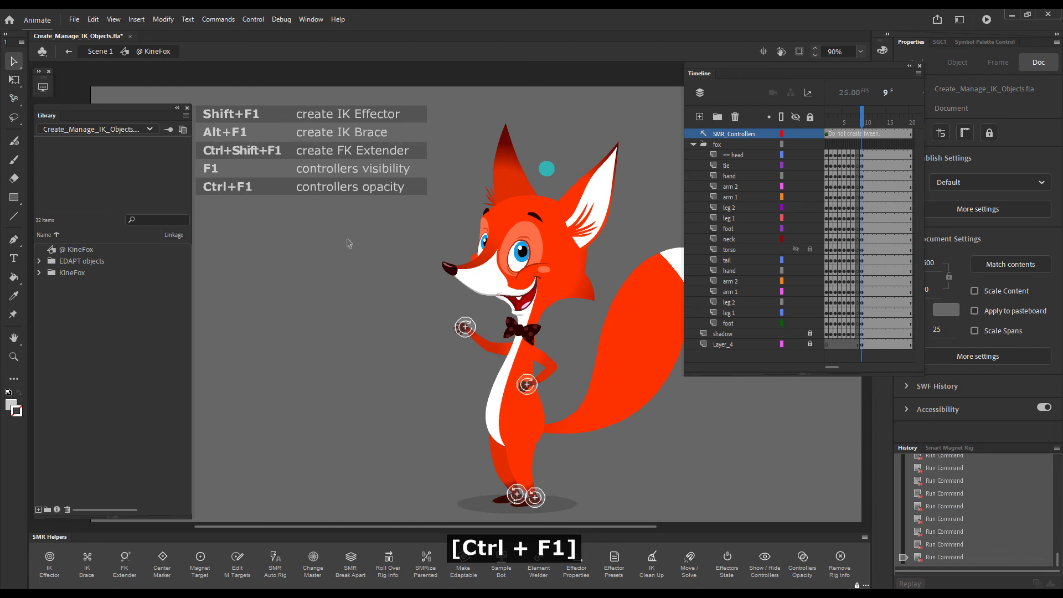
{"action": "key", "text": "ctrl+F1"}
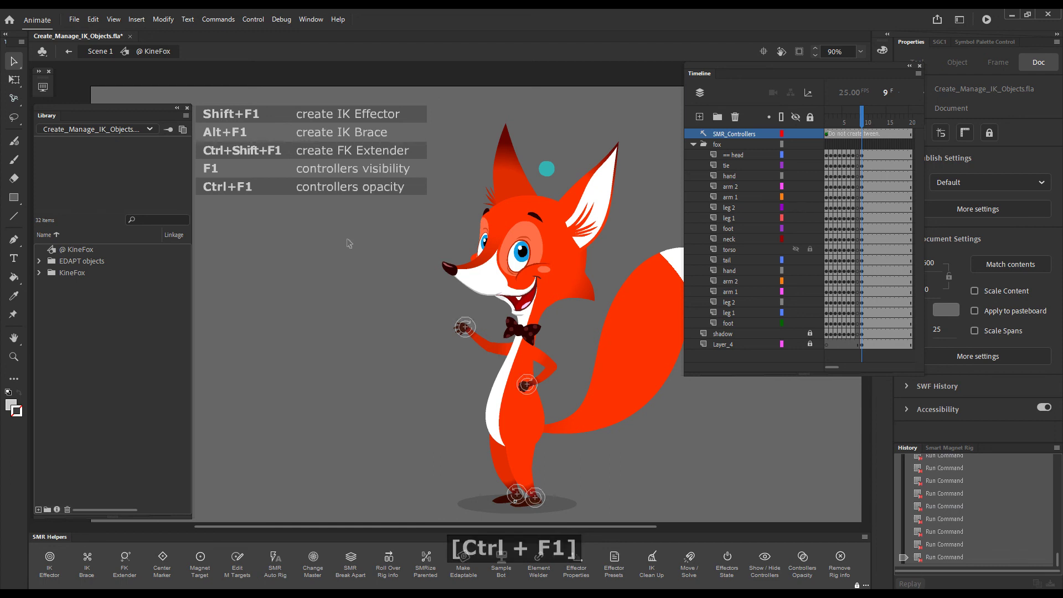
{"action": "key", "text": "ctrl+F1"}
{"action": "key", "text": "ctrl+F1"}
{"action": "key", "text": "ctrl+F1"}
{"action": "key", "text": "ctrl+F1"}
{"action": "key", "text": "ctrl+F1"}
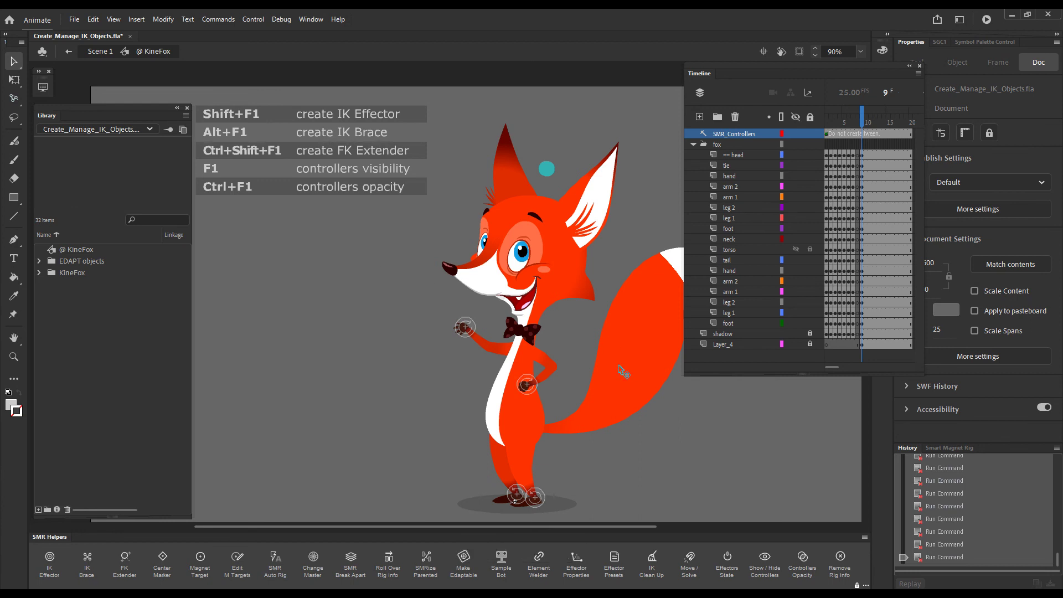
Step: Hide and re-show the IK controllers, then step Controllers Opacity until they're semi-transparent
{"action": "left_click", "coordinate": [770, 562]}
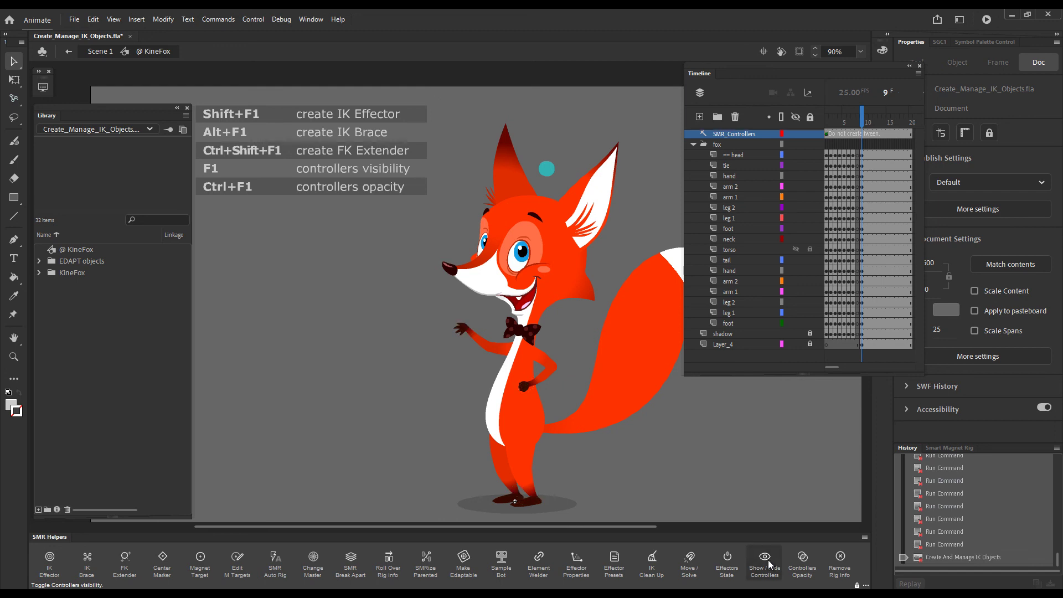
{"action": "left_click", "coordinate": [771, 559]}
{"action": "left_click", "coordinate": [808, 562]}
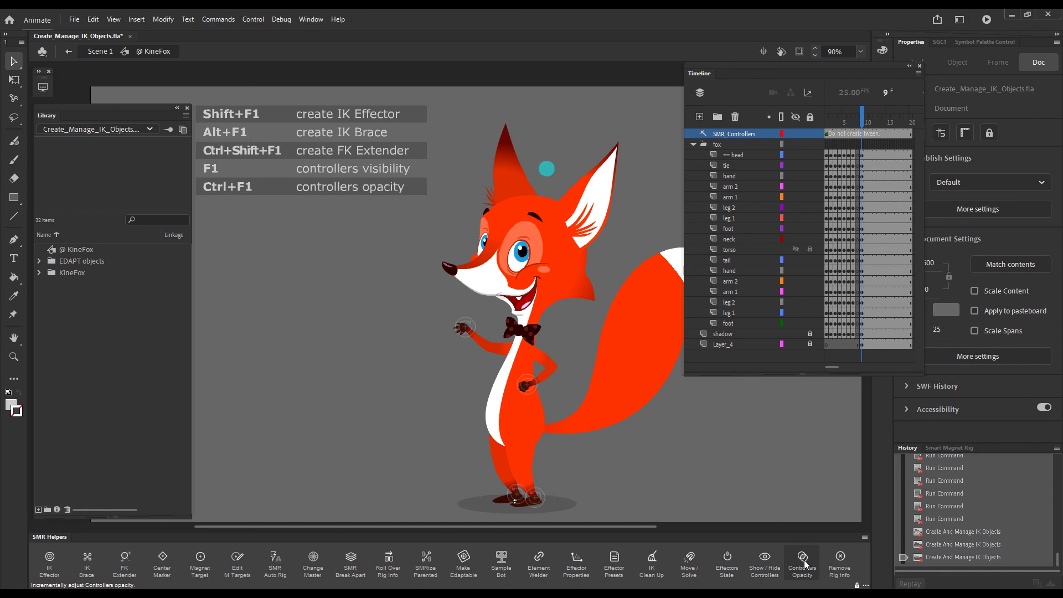
{"action": "left_click", "coordinate": [804, 563]}
{"action": "left_click", "coordinate": [805, 562]}
{"action": "left_click", "coordinate": [804, 562]}
{"action": "left_click", "coordinate": [805, 563]}
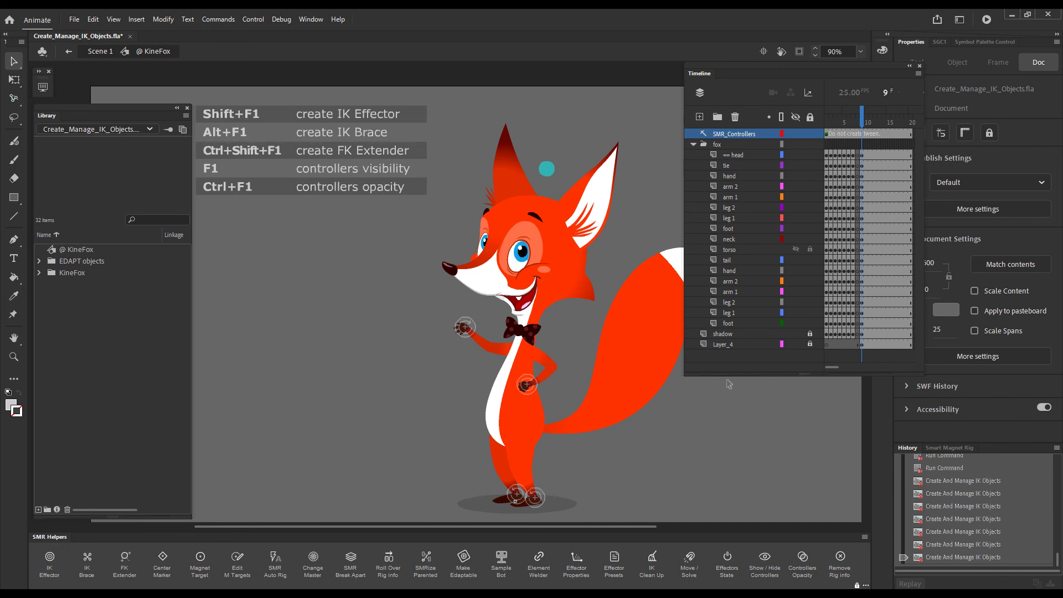
Step: Switch IK colorization to Invert in Quick Settings, then raise the controllers' opacity
{"action": "key", "text": "F12"}
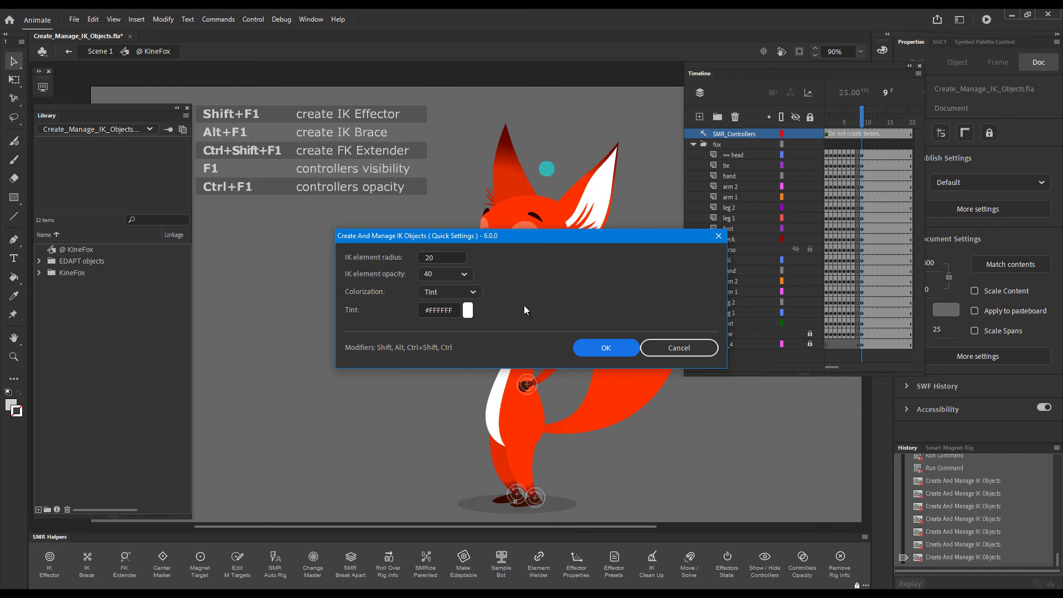
{"action": "left_click", "coordinate": [468, 290]}
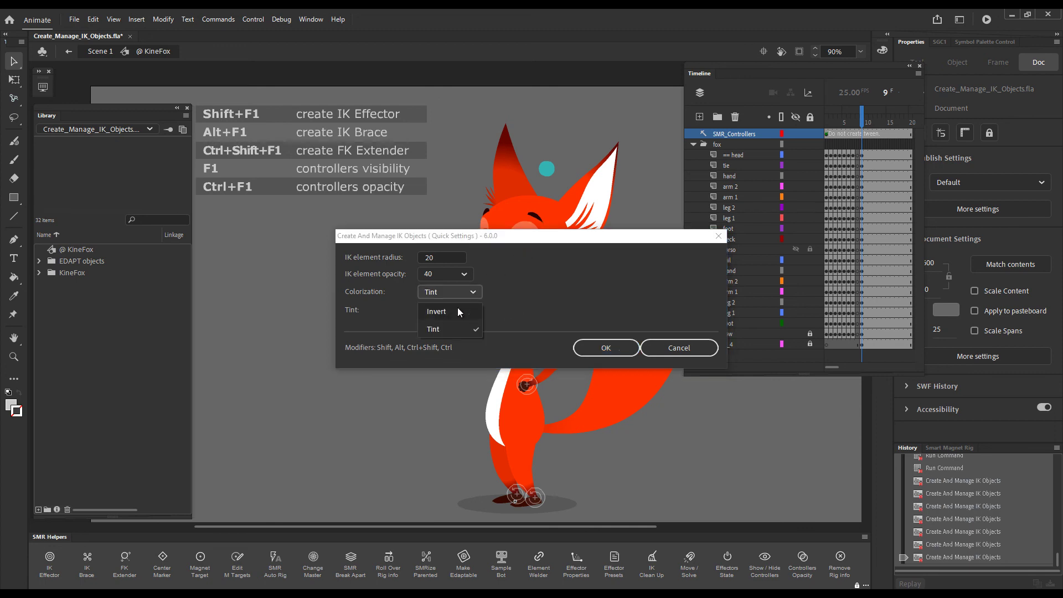
{"action": "left_click", "coordinate": [457, 307]}
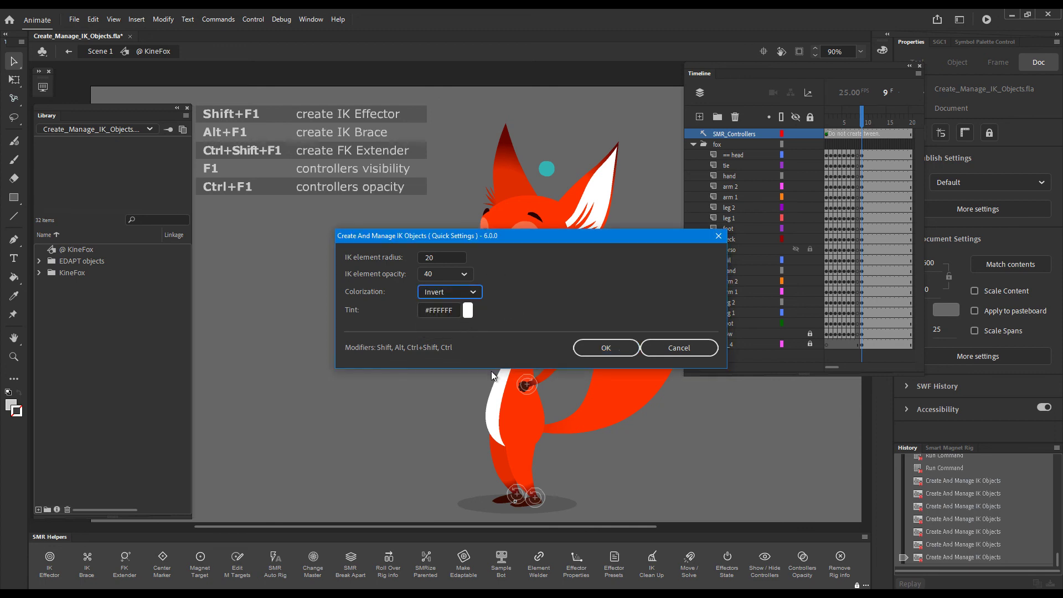
{"action": "left_click", "coordinate": [607, 347]}
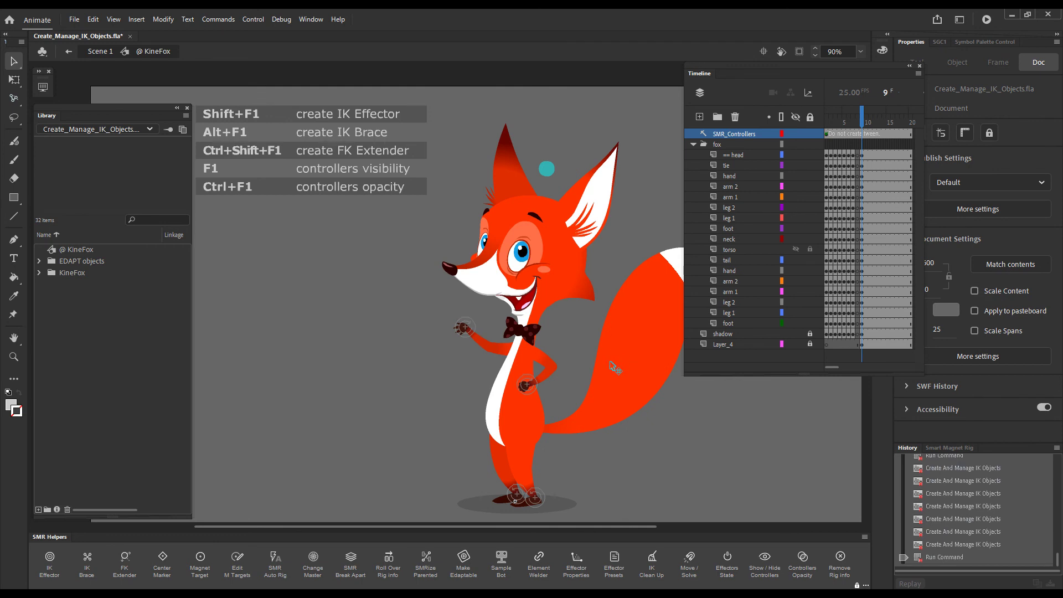
{"action": "left_click", "coordinate": [808, 567]}
{"action": "left_click", "coordinate": [808, 568]}
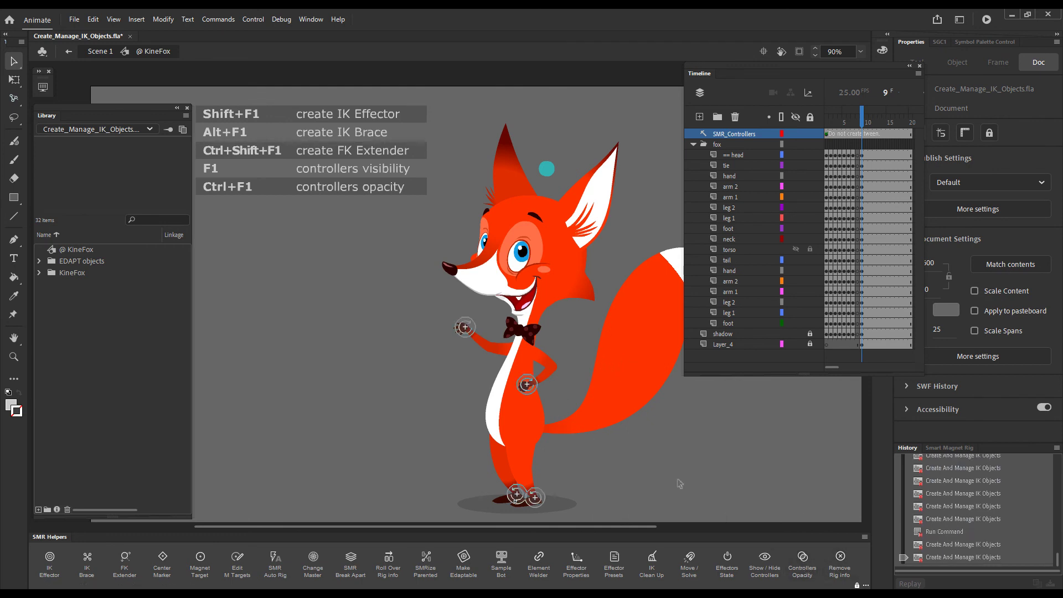
Step: Create an IK brace and move it onto empty canvas left of the fox
{"action": "left_click", "coordinate": [599, 386]}
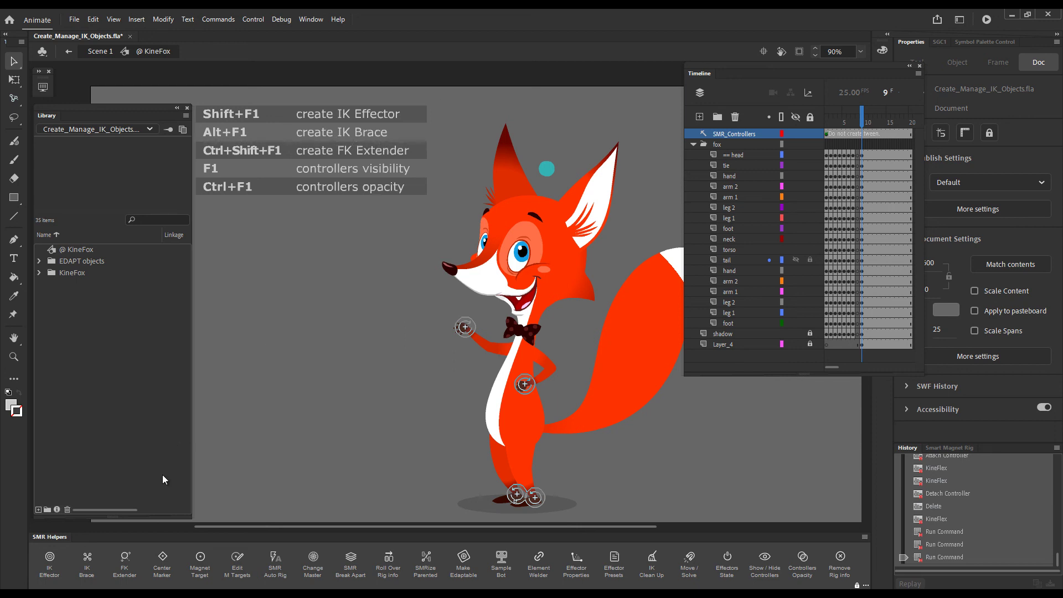
{"action": "left_click", "coordinate": [89, 560]}
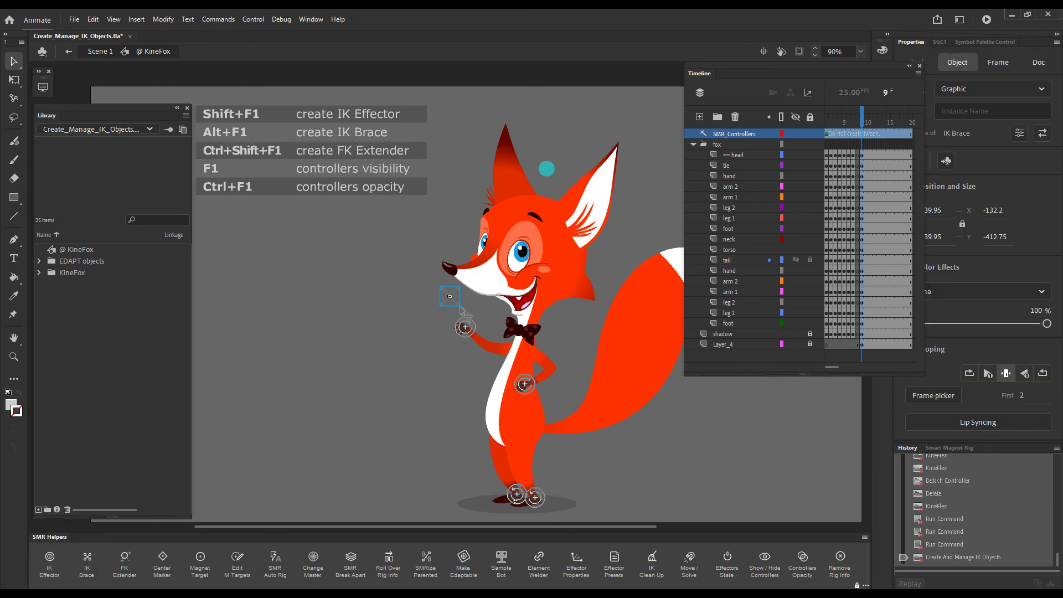
{"action": "left_click_drag", "start_coordinate": [454, 306], "coordinate": [390, 373]}
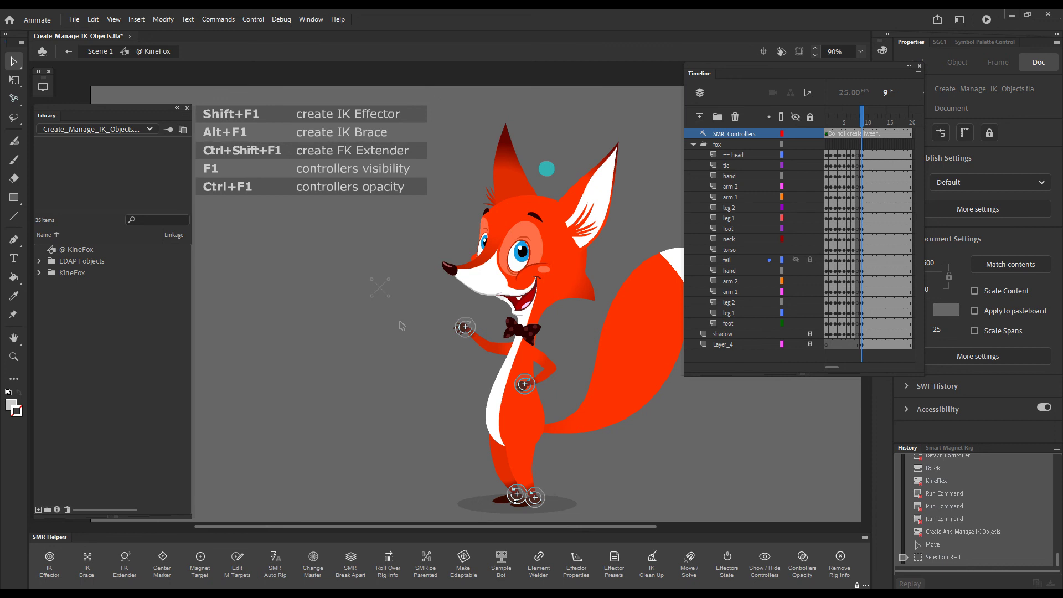
Step: Attach the brace to the hip effector with the Bone tool, then detach and delete it
{"action": "key", "text": "m"}
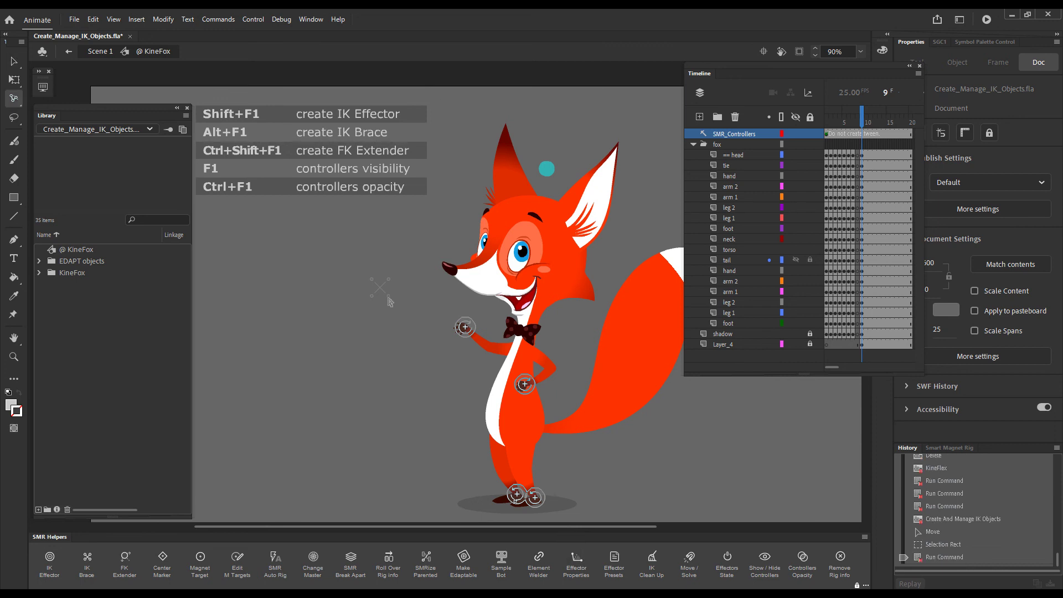
{"action": "left_click", "coordinate": [390, 302], "text": "shift"}
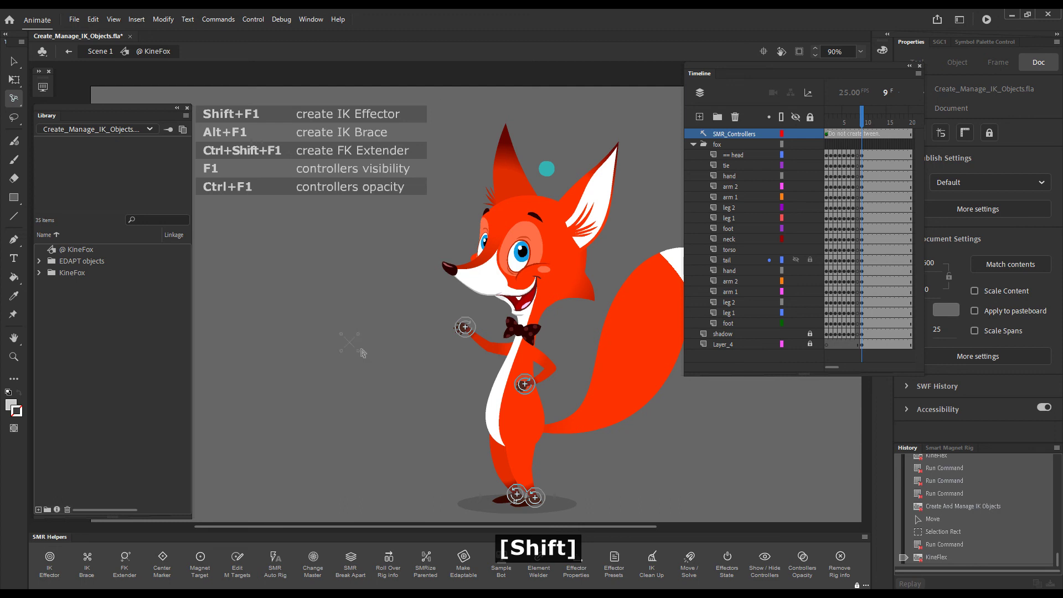
{"action": "left_click_drag", "start_coordinate": [524, 384], "coordinate": [555, 384]}
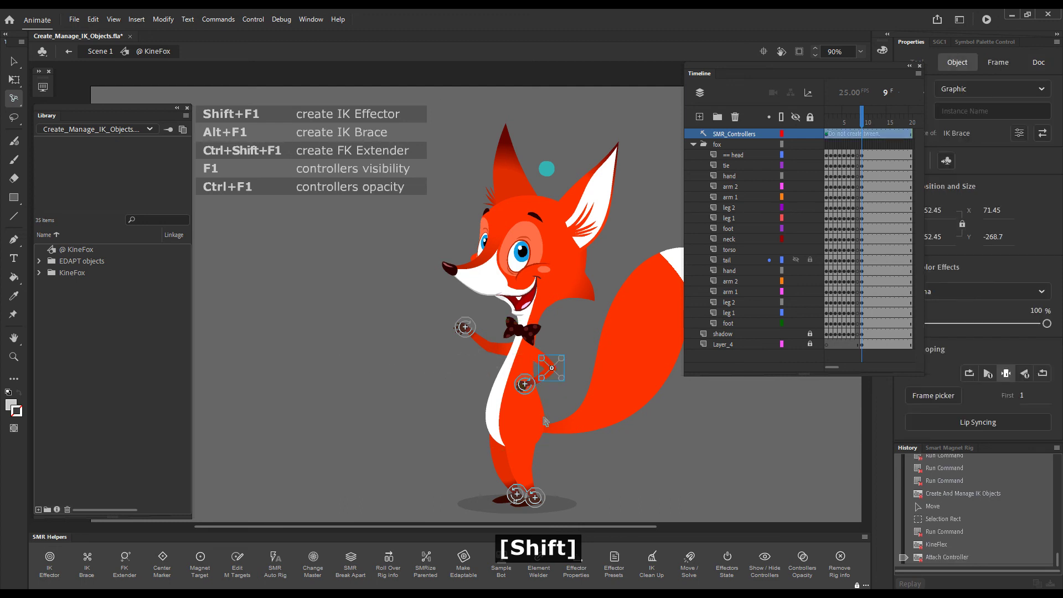
{"action": "left_click", "coordinate": [523, 389], "text": "shift"}
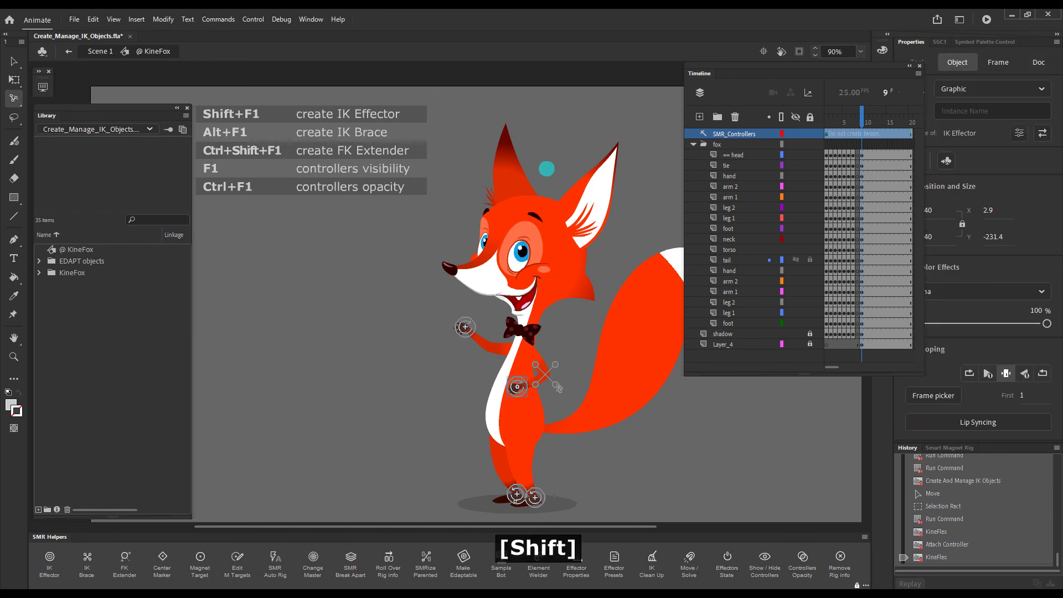
{"action": "left_click_drag", "start_coordinate": [523, 389], "coordinate": [361, 342]}
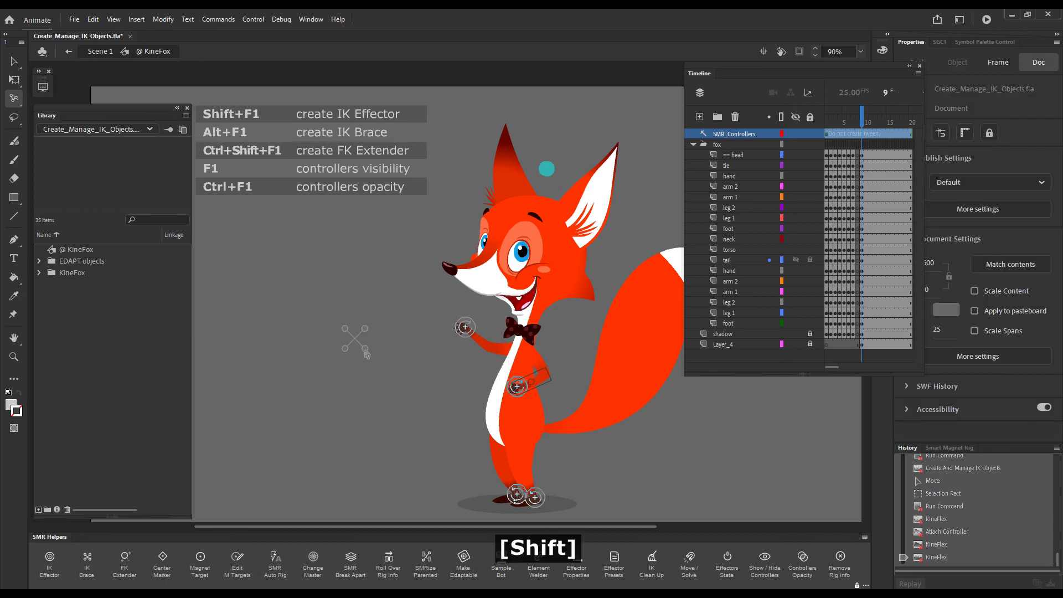
{"action": "key", "text": "Delete"}
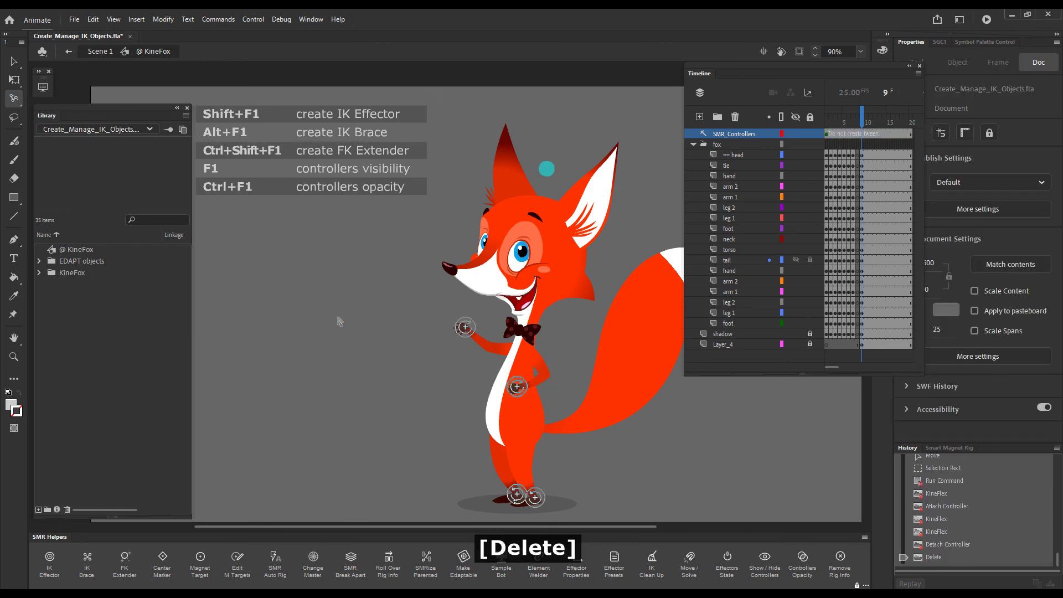